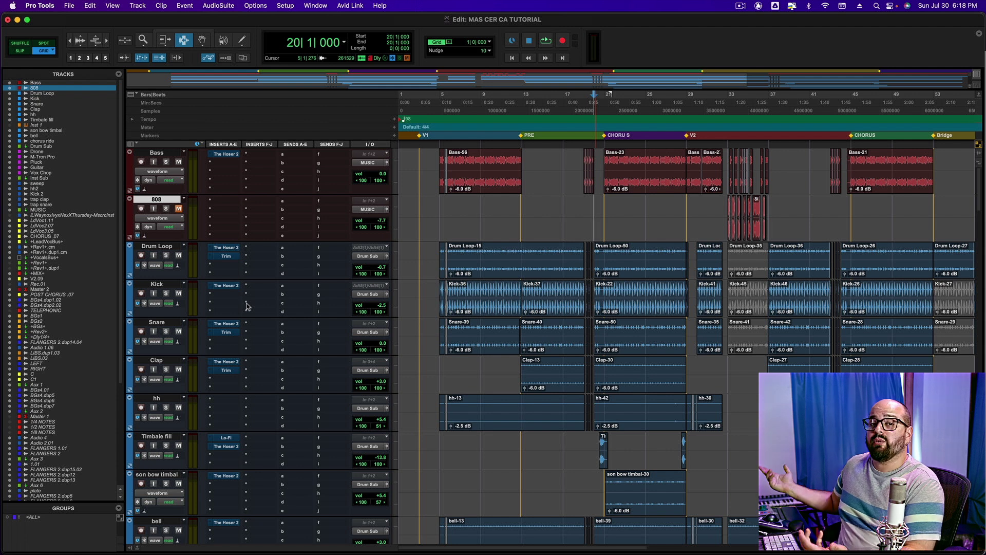
Take the Trim inserts on the Drum Loop, Snare and Clap tracks out of bypass and play the arrangement from bar 20.
left_click(226, 256)
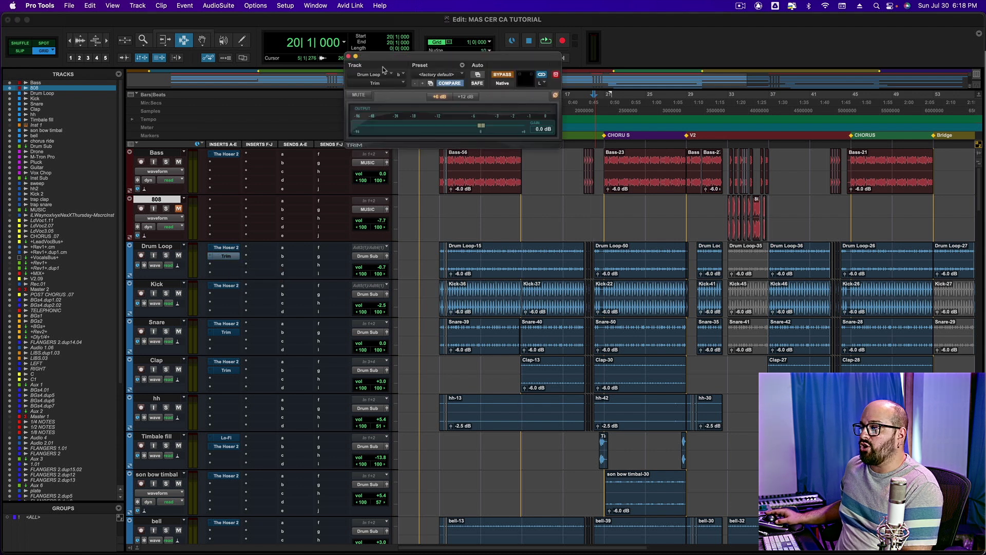
left_click(349, 56)
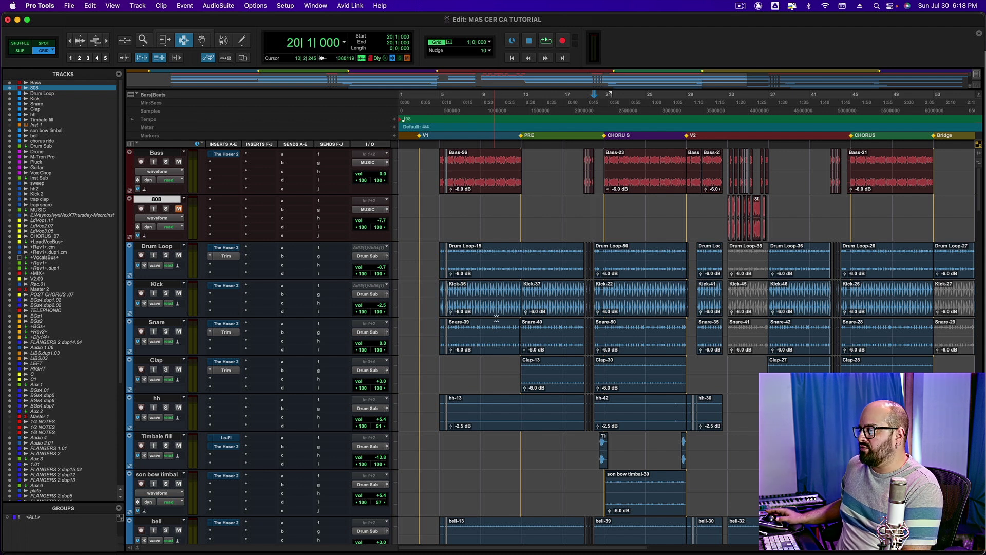
key("space")
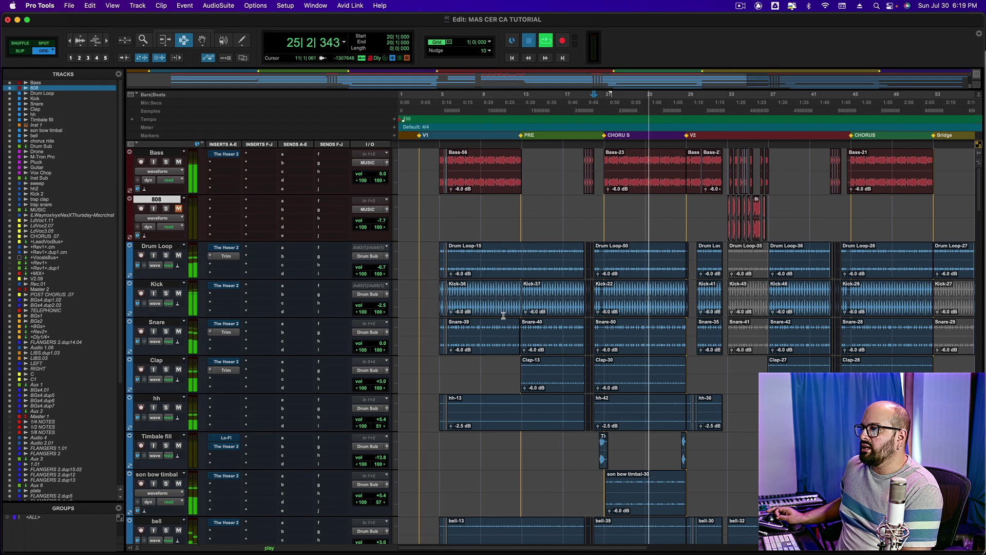
key("space")
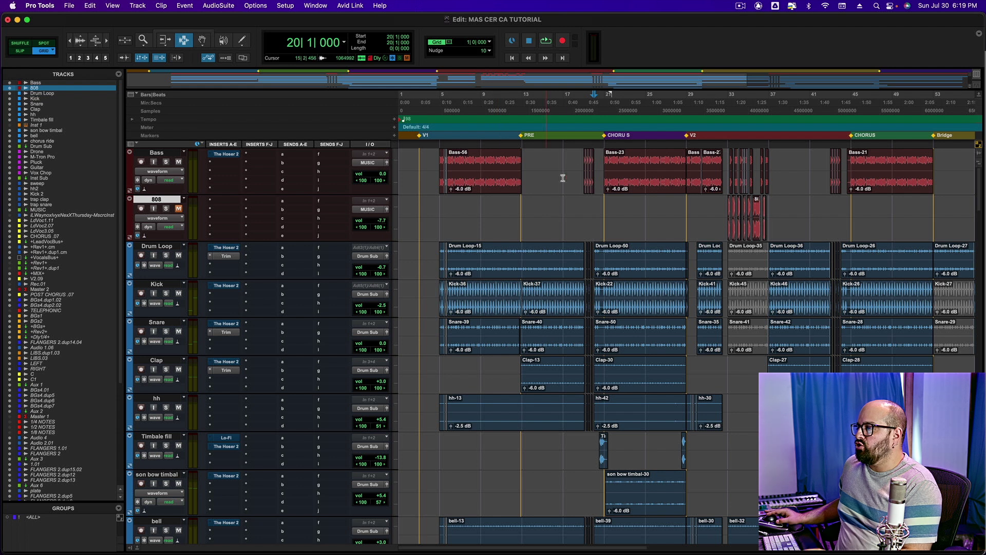
Place the edit cursor at bar 21 and mute the Bass track and the drum tracks from Kick through chorus ride.
left_click(604, 207)
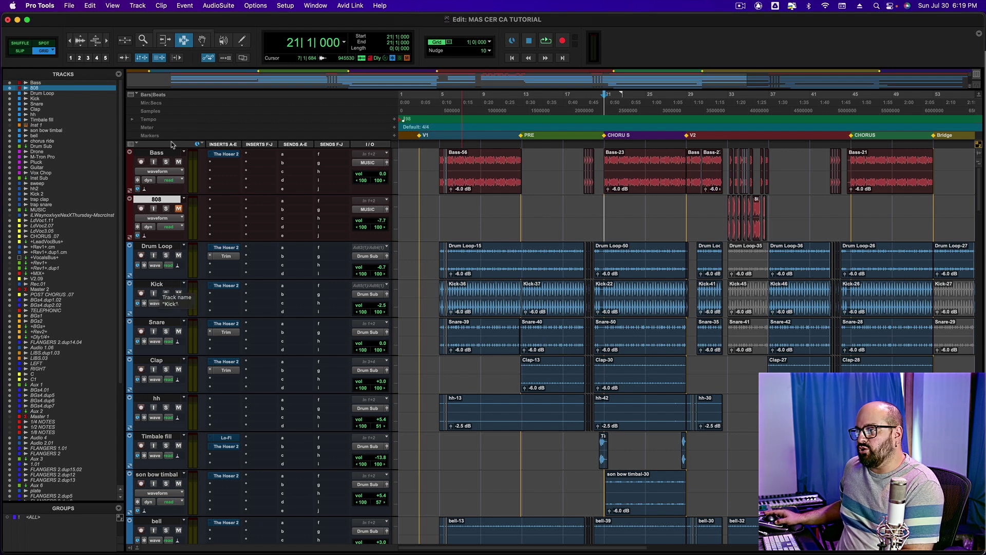
left_click(172, 286)
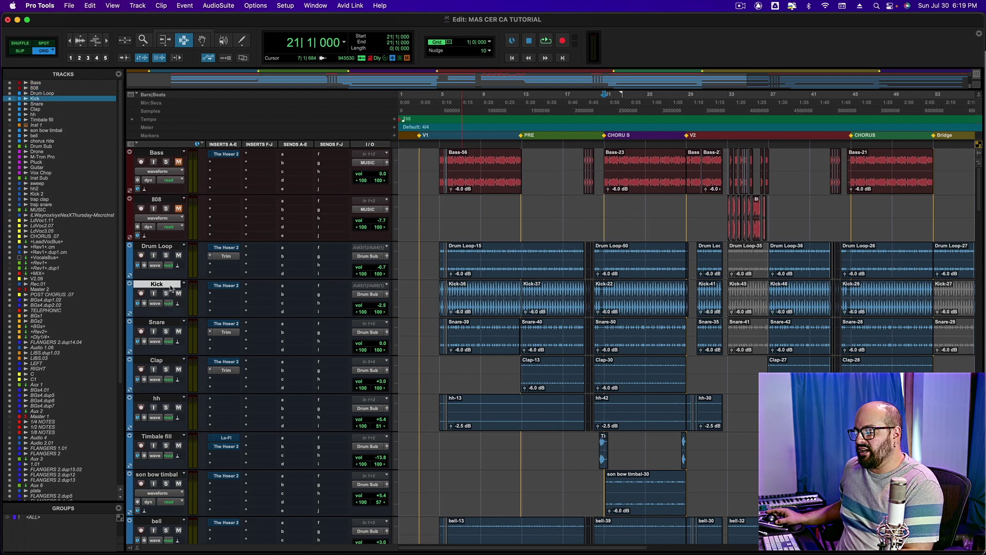
scroll(171, 288, "down", 5)
left_click(164, 315, "shift")
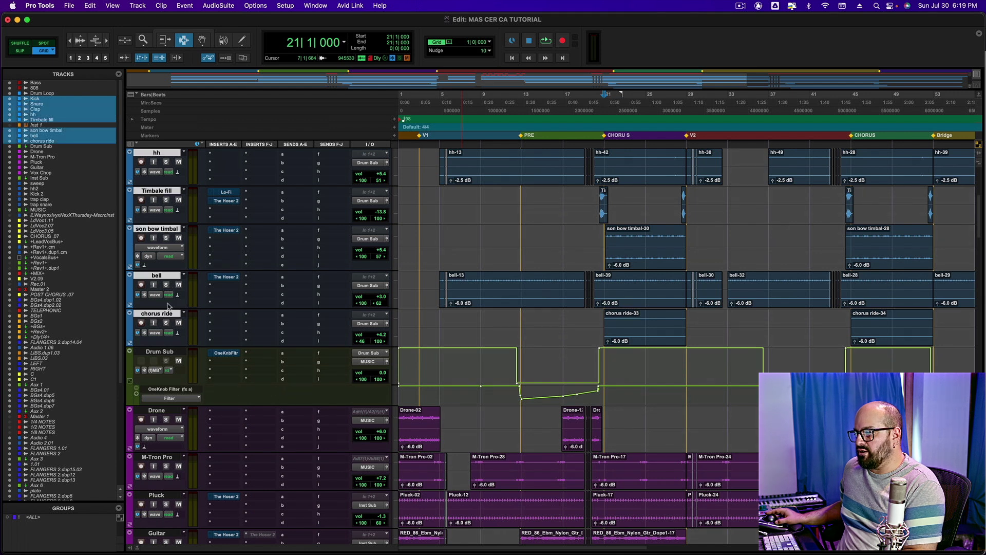
left_click(179, 285, "alt+shift")
Select the instrument tracks from Drone through Vox Chop for muting.
scroll(155, 339, "down", 2)
left_click(155, 337)
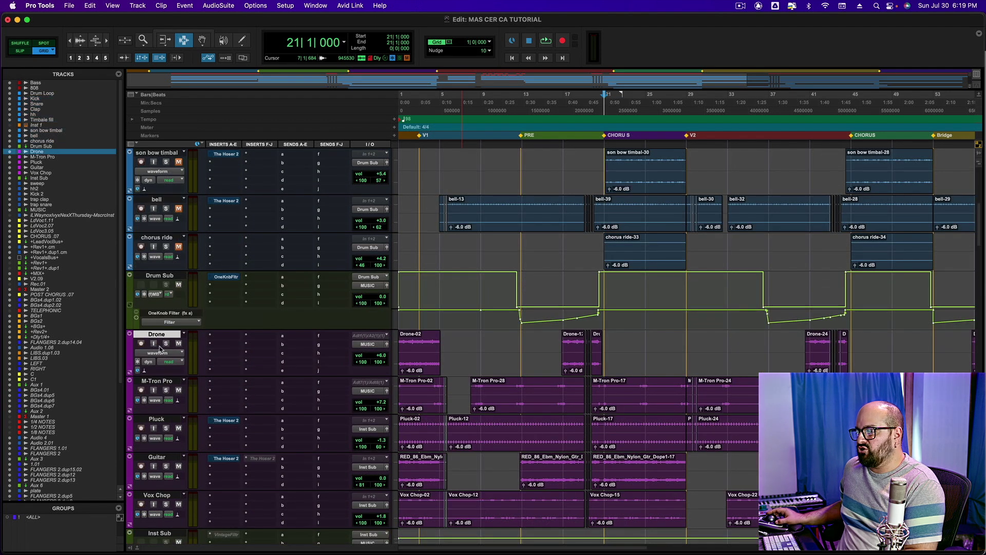
scroll(179, 352, "down", 3)
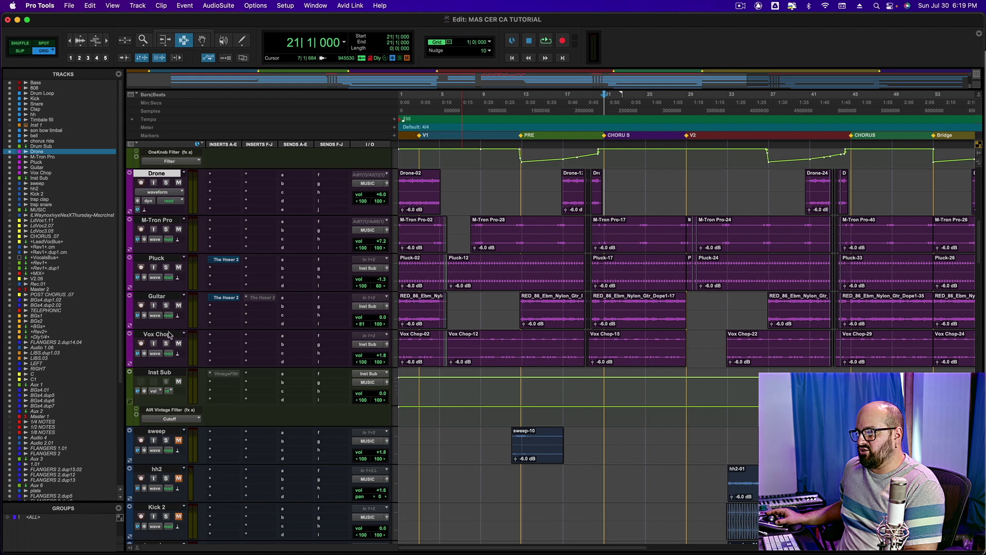
left_click(170, 334, "shift")
Place the cursor on the Drum Loop track at bar 21 and audition the loop from the chorus start.
scroll(559, 246, "up", 10)
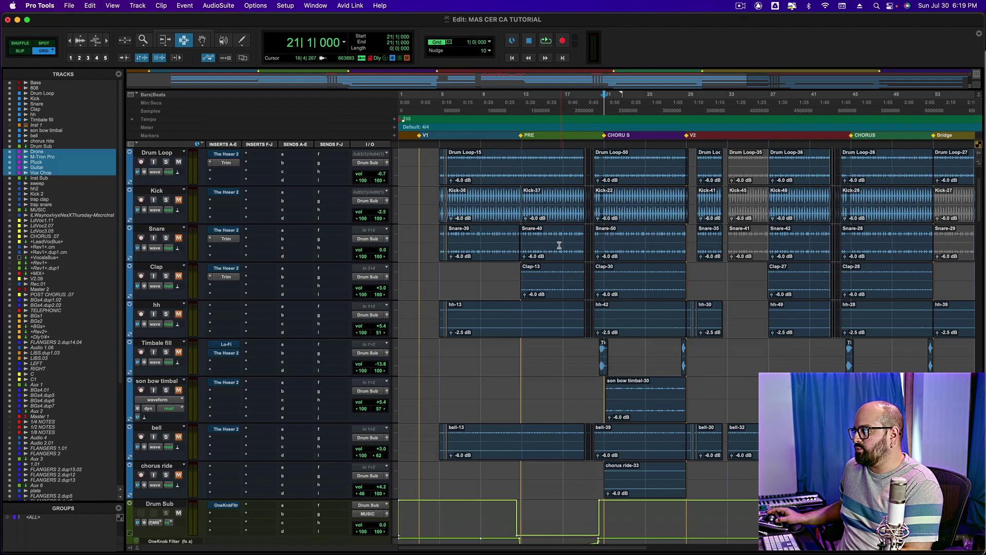
scroll(575, 251, "up", 3)
left_click(603, 255)
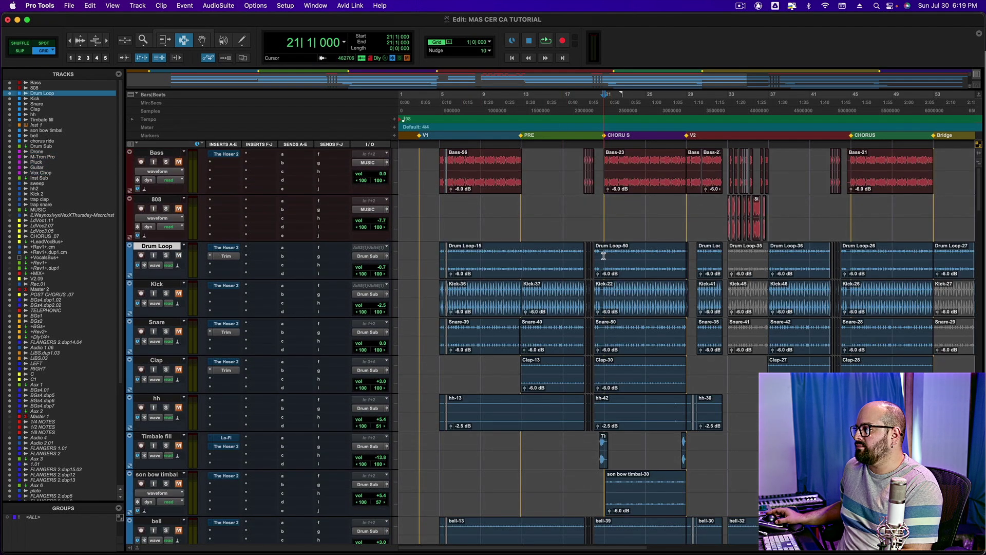
key("space")
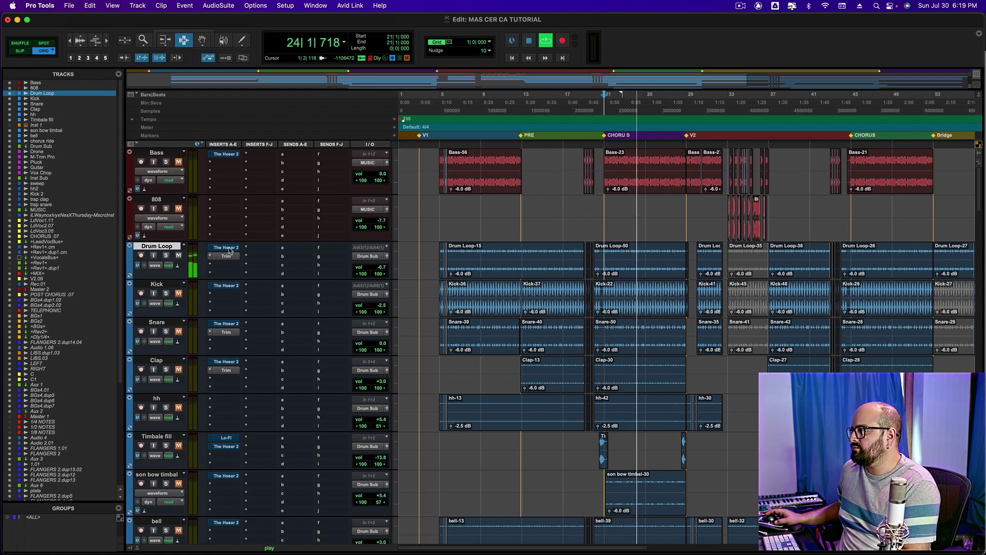
key("space")
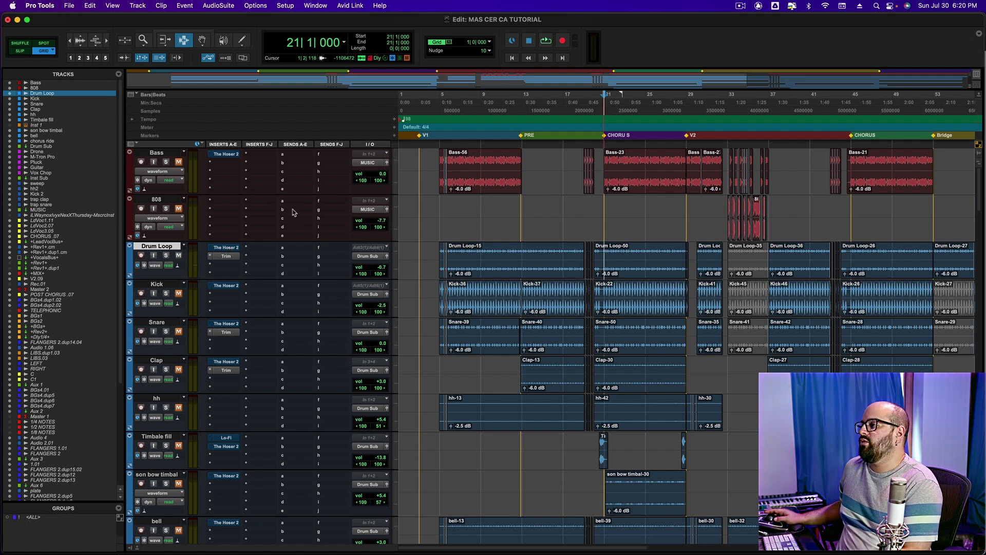
Open The Hoser 2 on the Drum Loop and take it out of bypass while playing the chorus.
left_click(226, 247)
left_click_drag(537, 63, 367, 46)
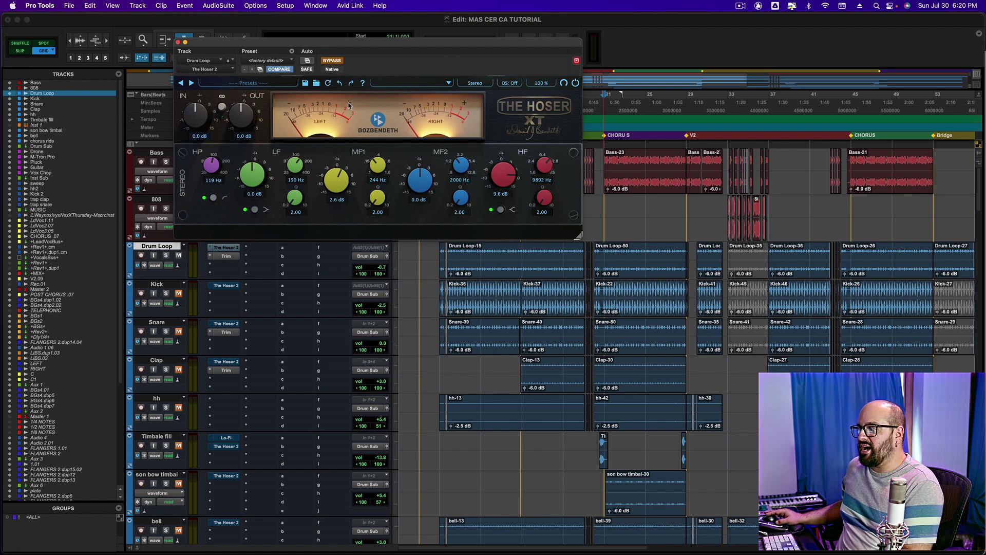
left_click(327, 62)
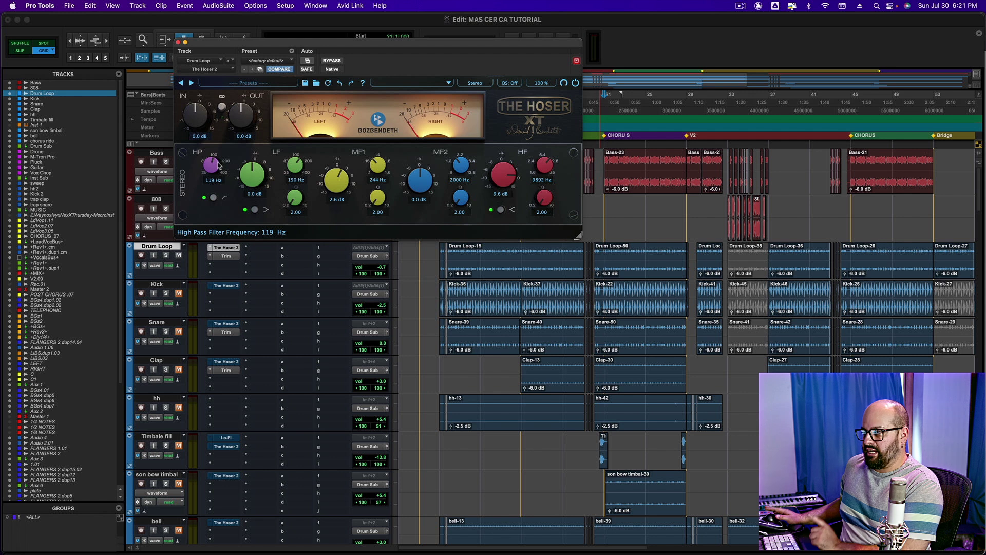
left_click(329, 61)
key("space")
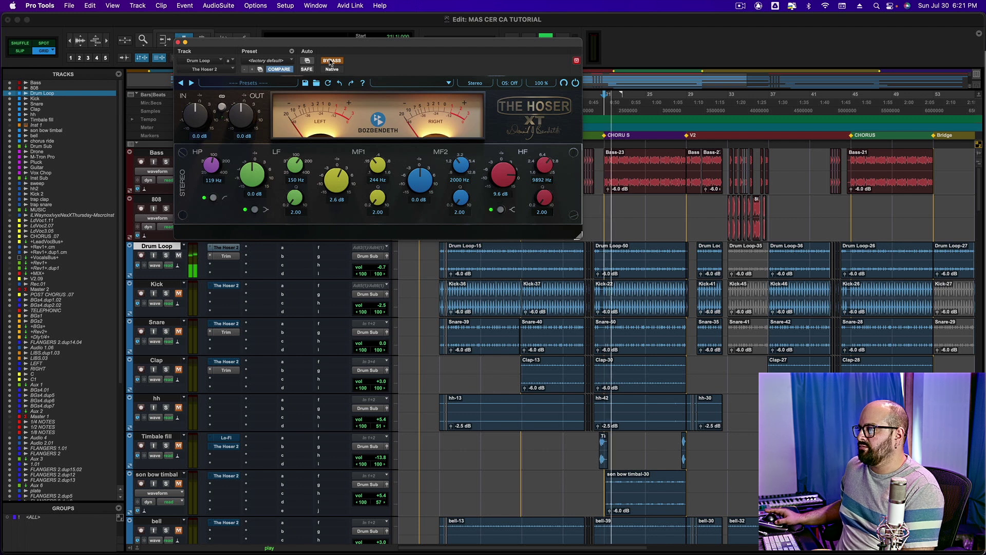
left_click(330, 61)
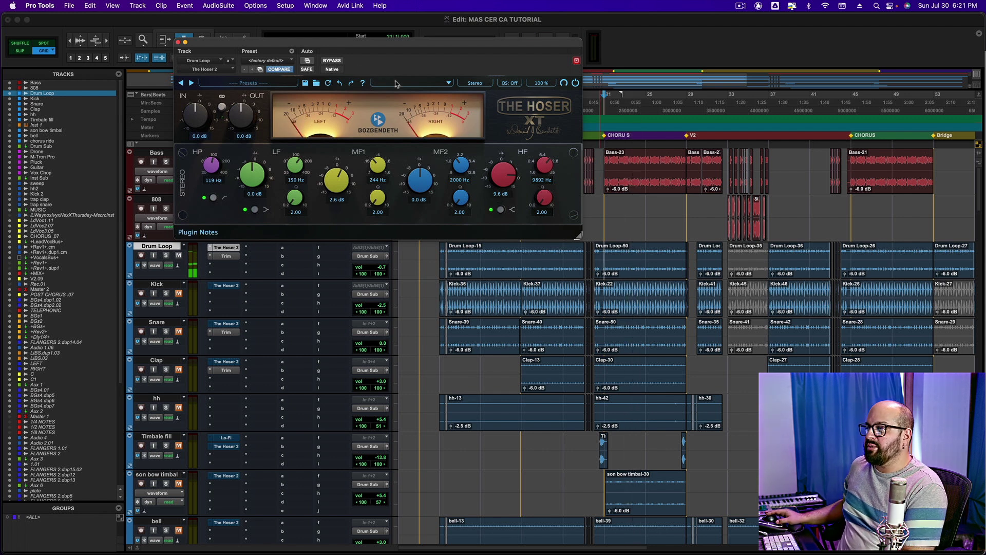
Compare the Drum Loop with The Hoser 2 bypassed and active during playback, leave it active, and close the plug-in.
mouse_move(501, 175)
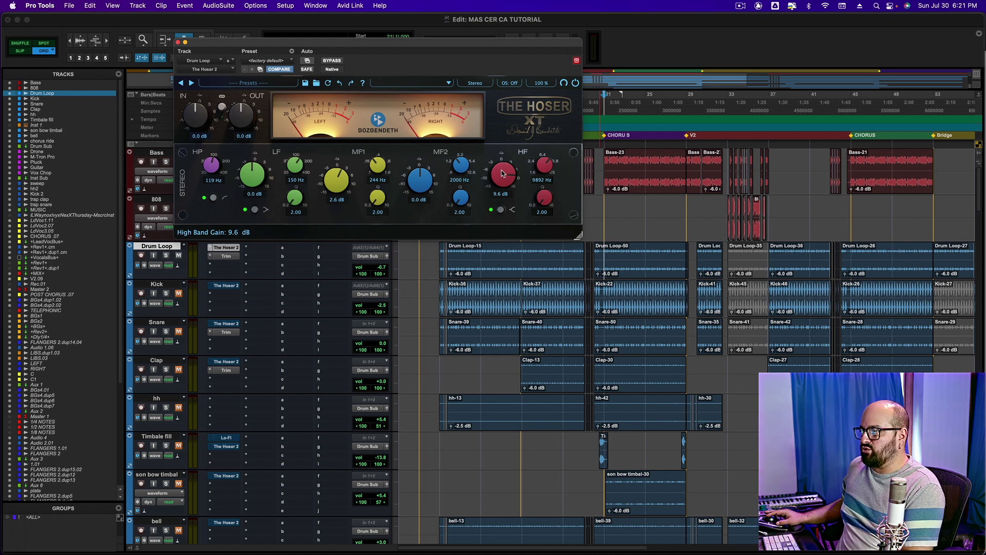
left_click(338, 60)
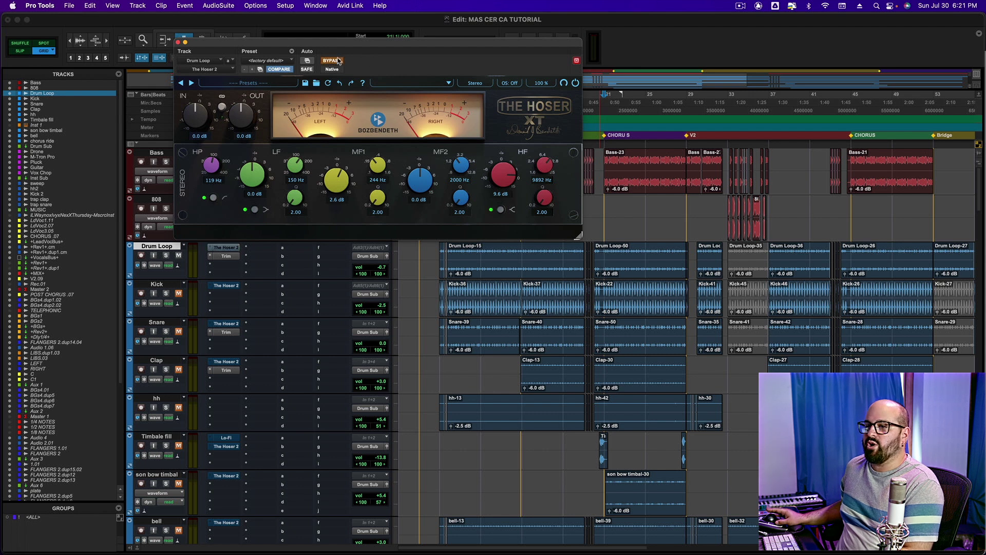
key("space")
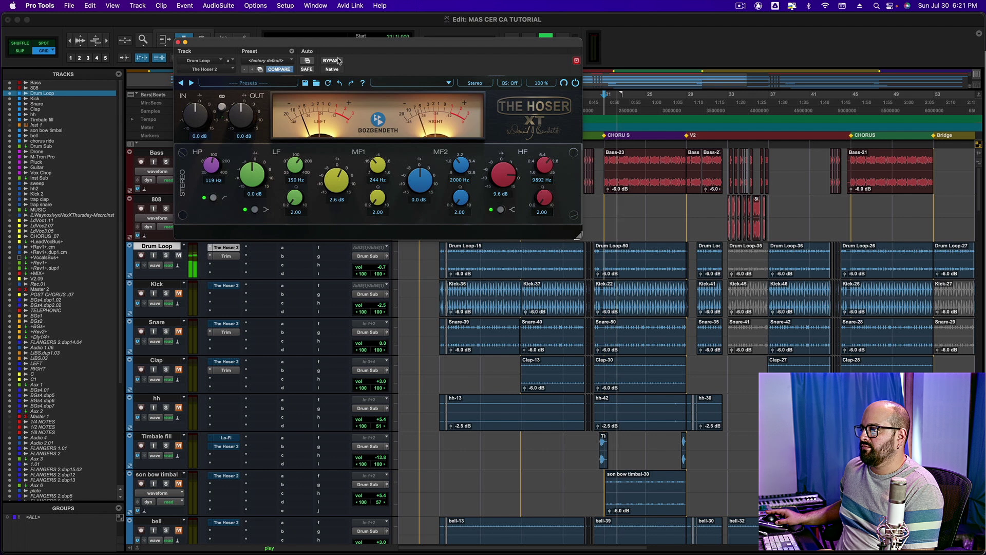
left_click(339, 61)
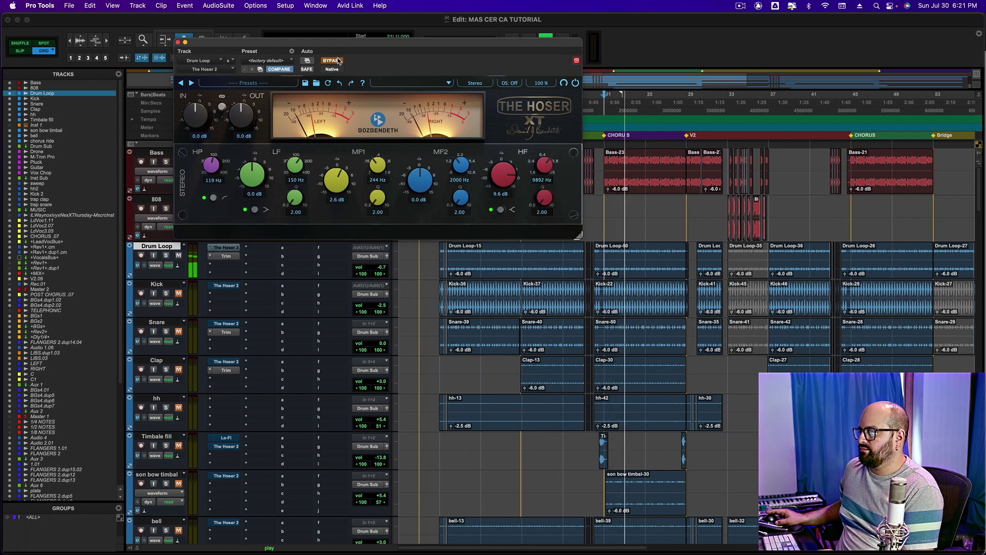
left_click(338, 61)
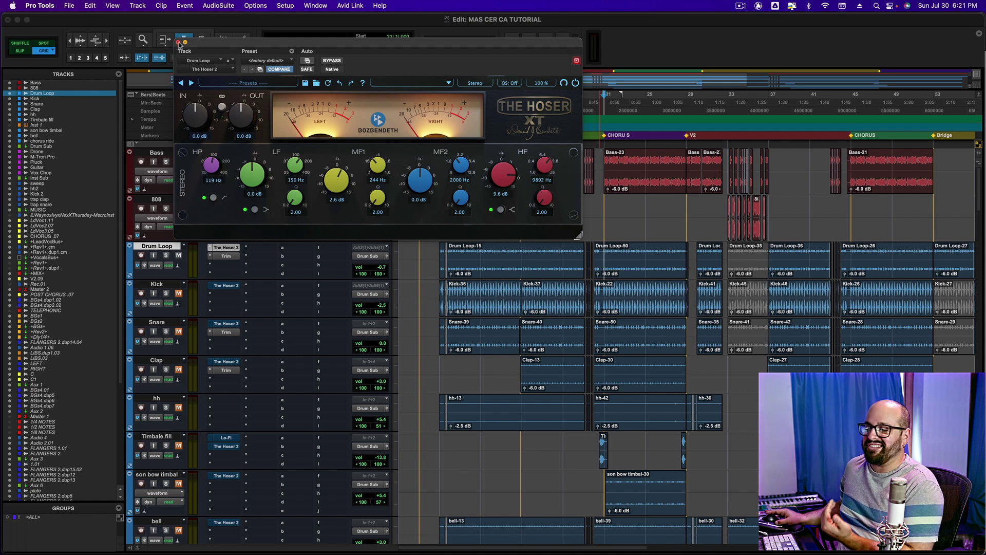
left_click(178, 43)
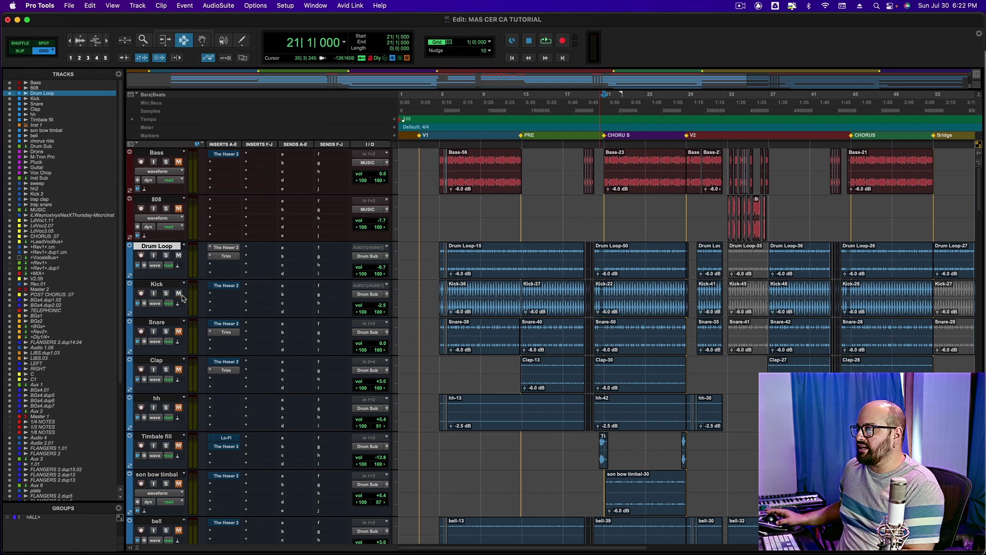
Unmute the Kick and take its The Hoser 2 insert out of bypass, auditioning it with the Drum Loop from bar 21.
key("space")
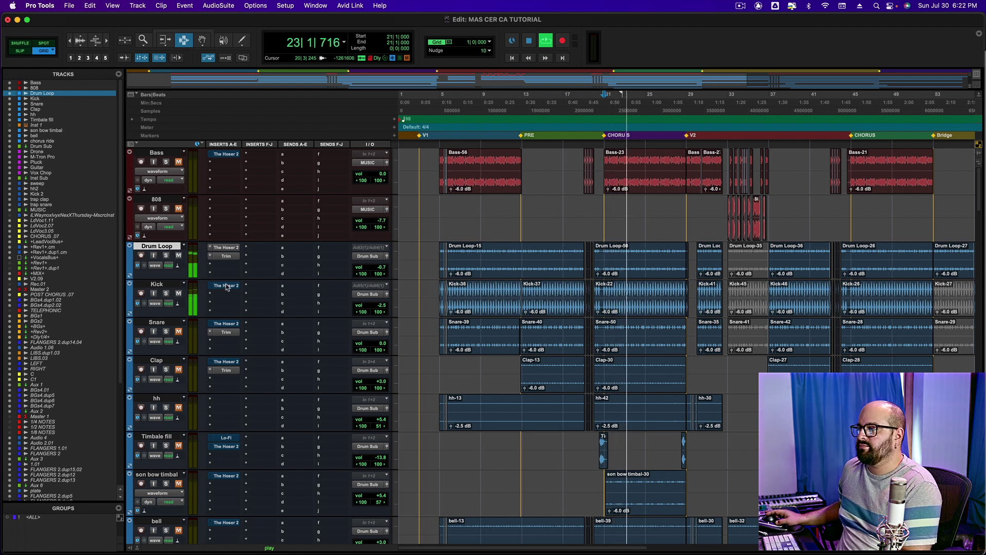
key("space")
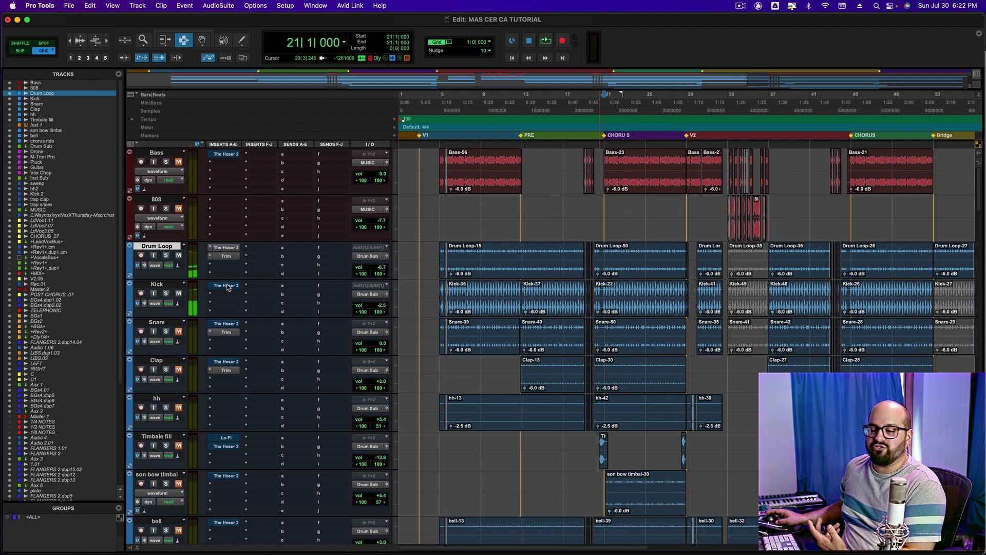
left_click(226, 285)
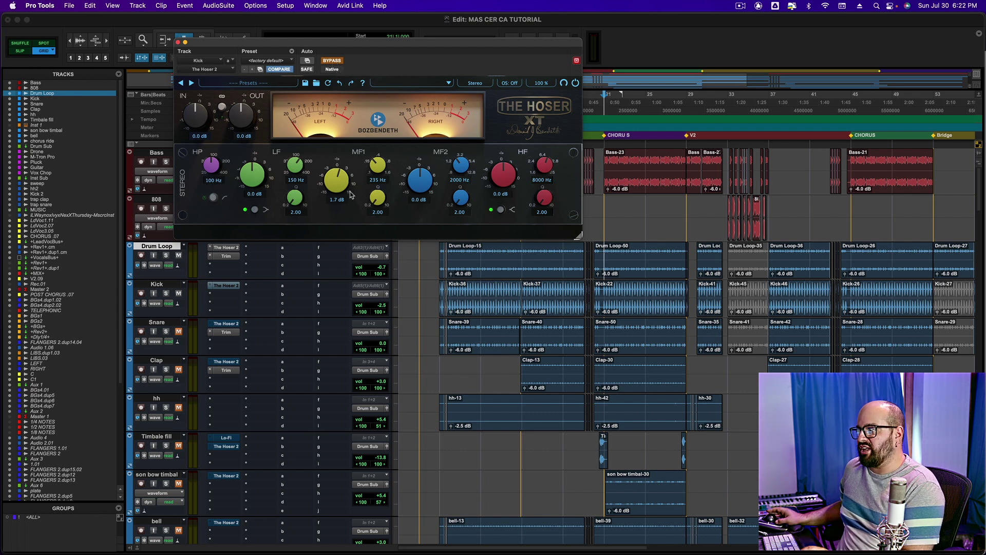
left_click(330, 61)
key("space")
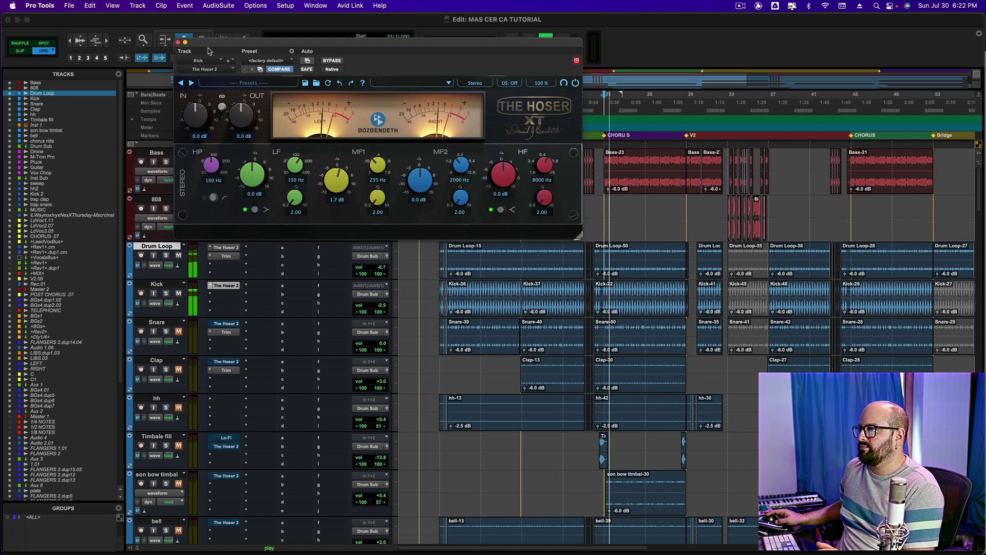
left_click(178, 42)
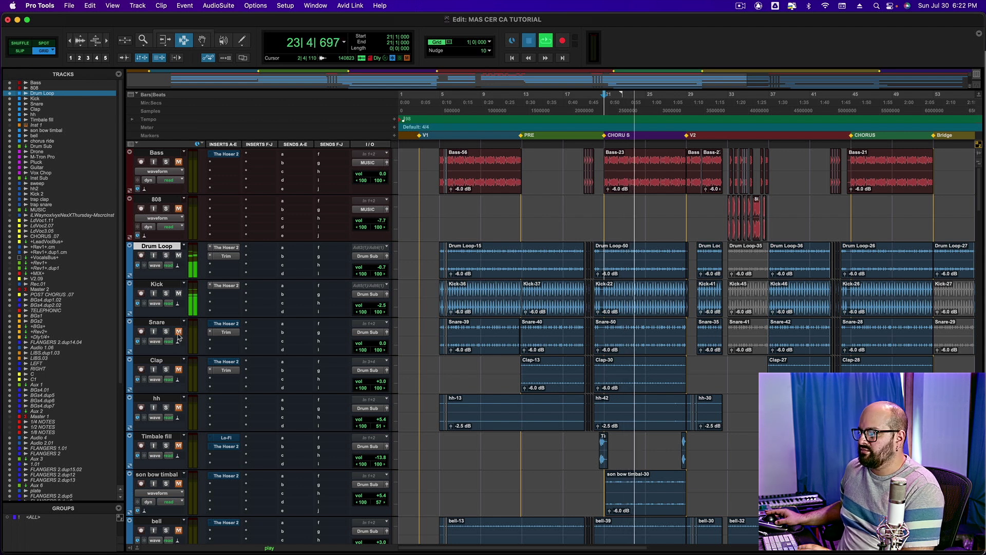
Unmute the Snare and take its The Hoser 2 insert out of bypass while playing the chorus, then close the plug-in.
key("space")
key("space")
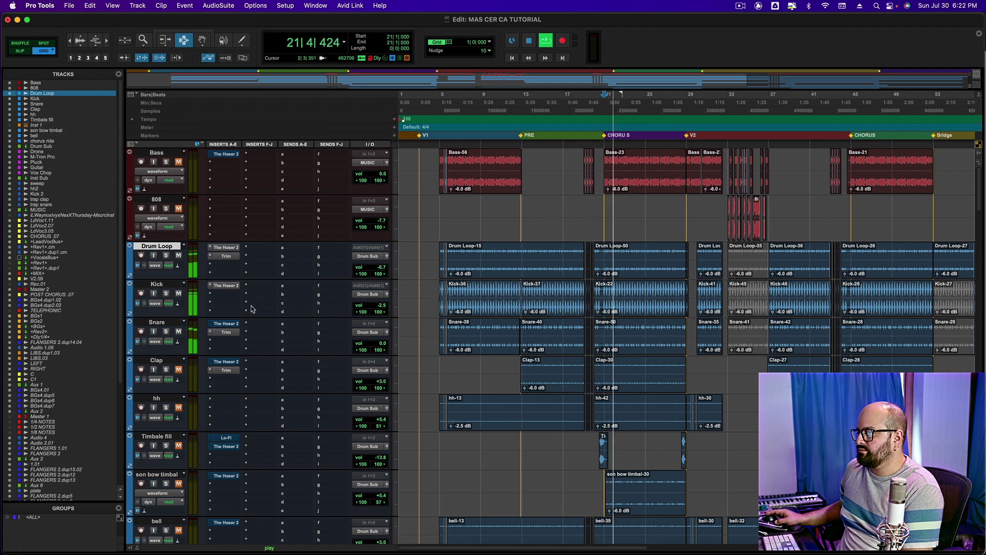
left_click(228, 324)
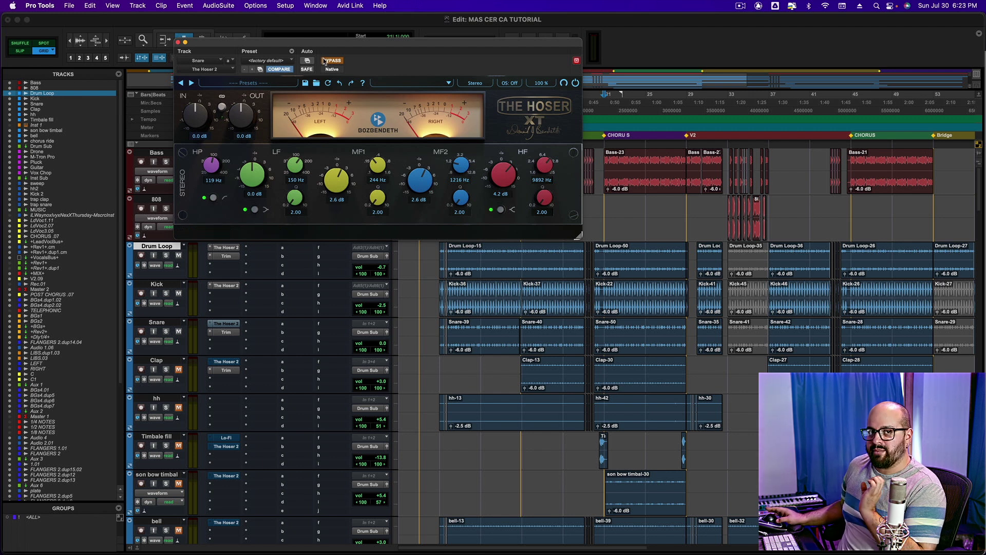
key("space")
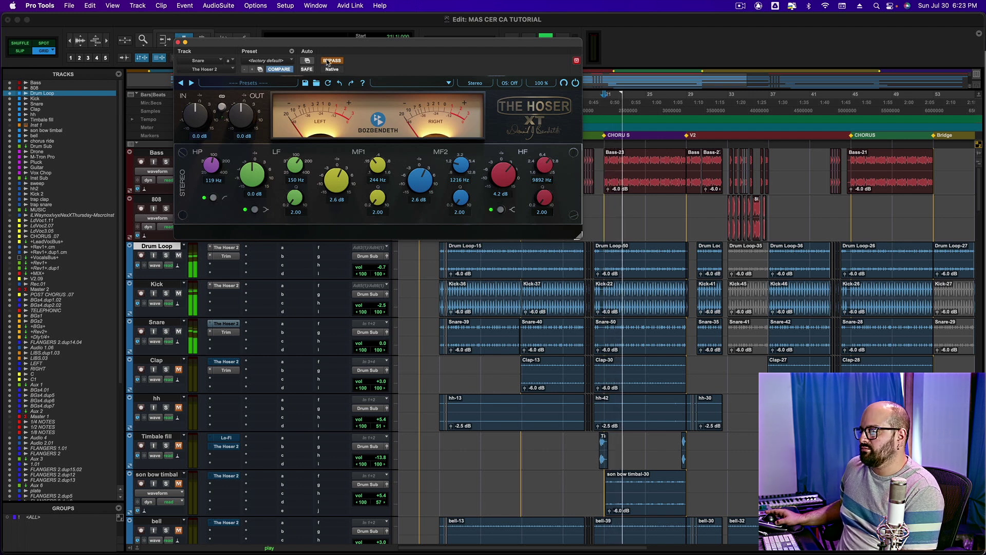
left_click(327, 62)
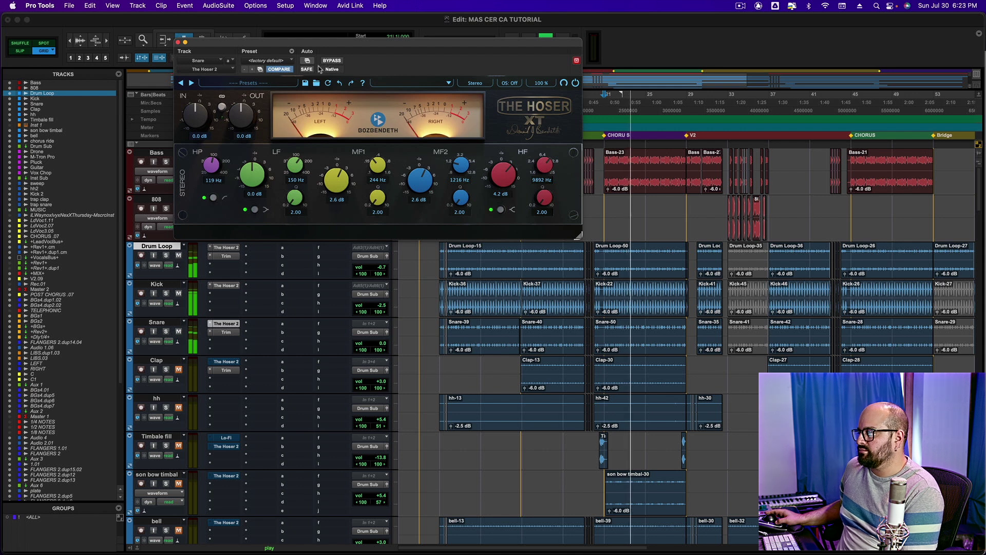
left_click(178, 43)
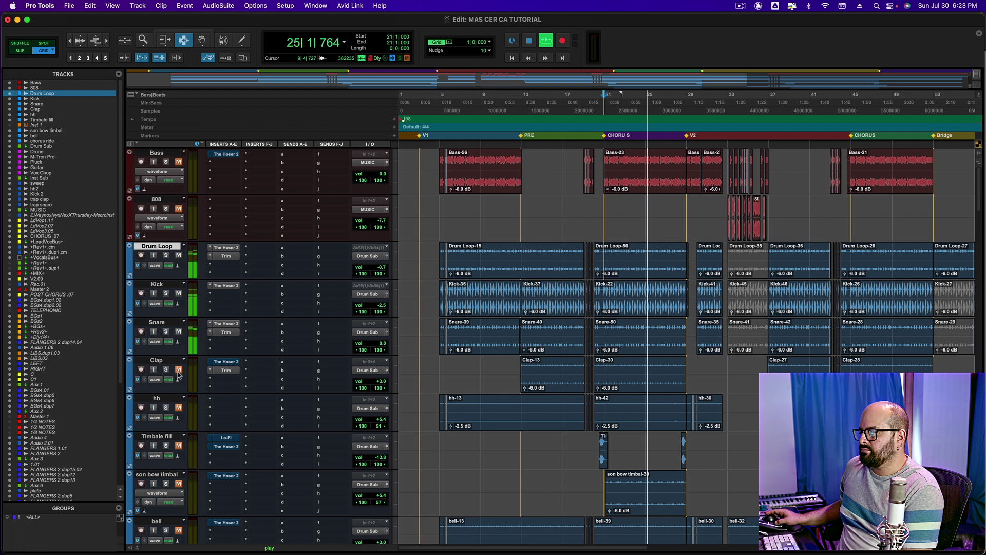
Unmute the Clap and audition it with the Drum Loop, Kick and Snare from bar 21.
key("space")
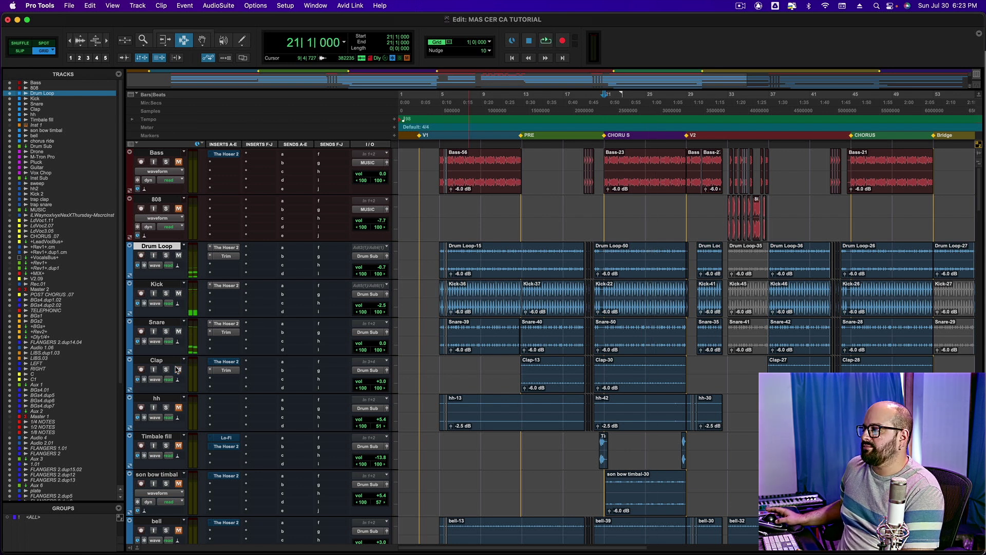
key("space")
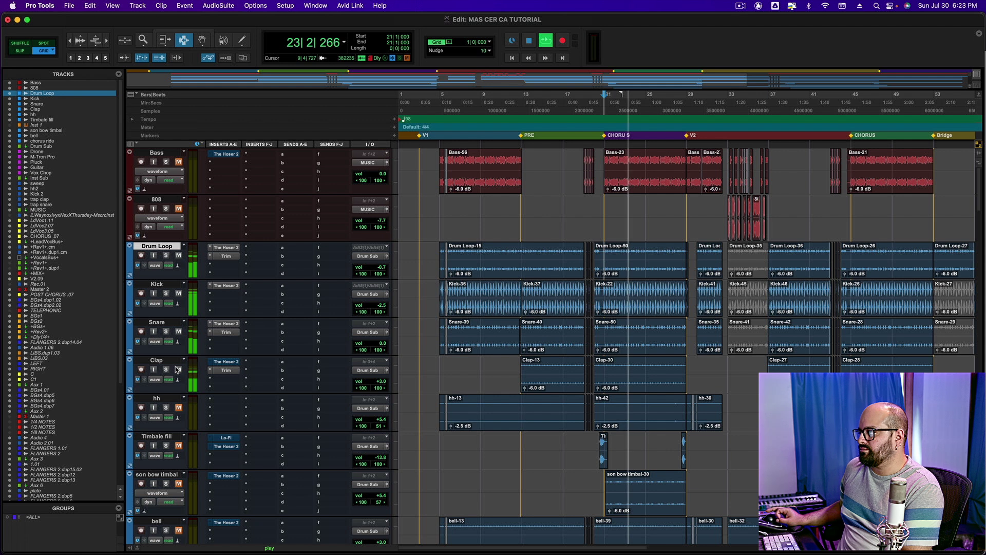
key("space")
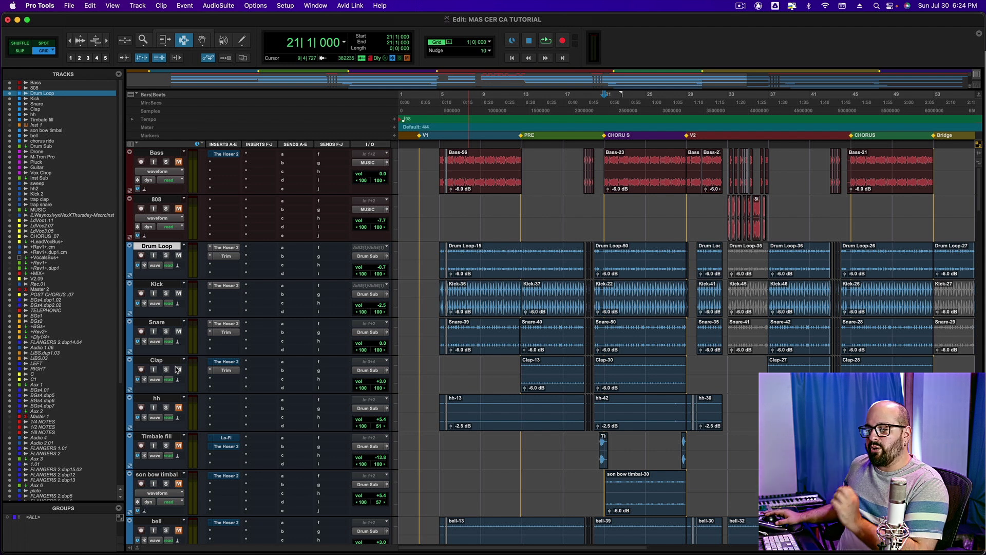
Take the Clap's The Hoser 2 out of bypass, compare it bypassed and active during chorus playback, and leave it active with the plug-in closed.
left_click(223, 362)
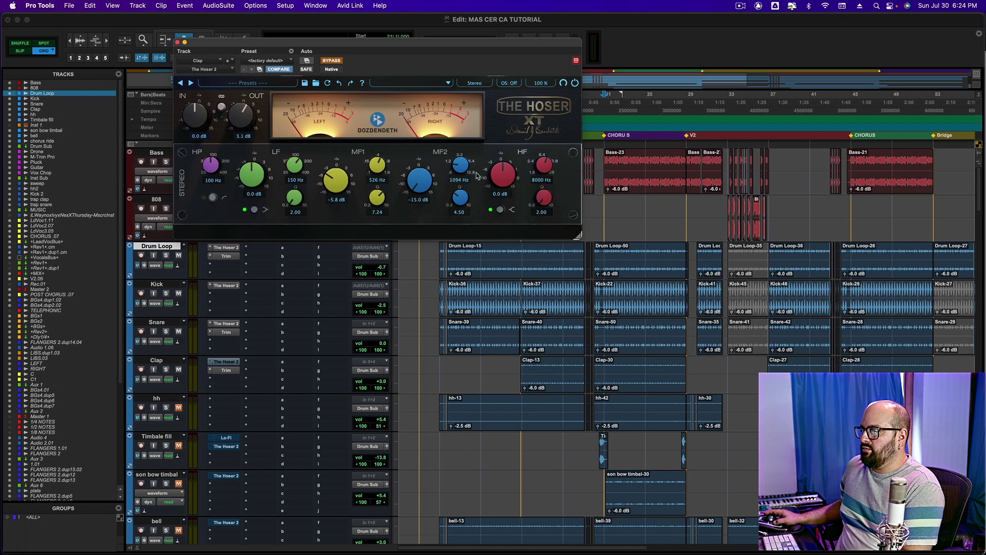
mouse_move(415, 176)
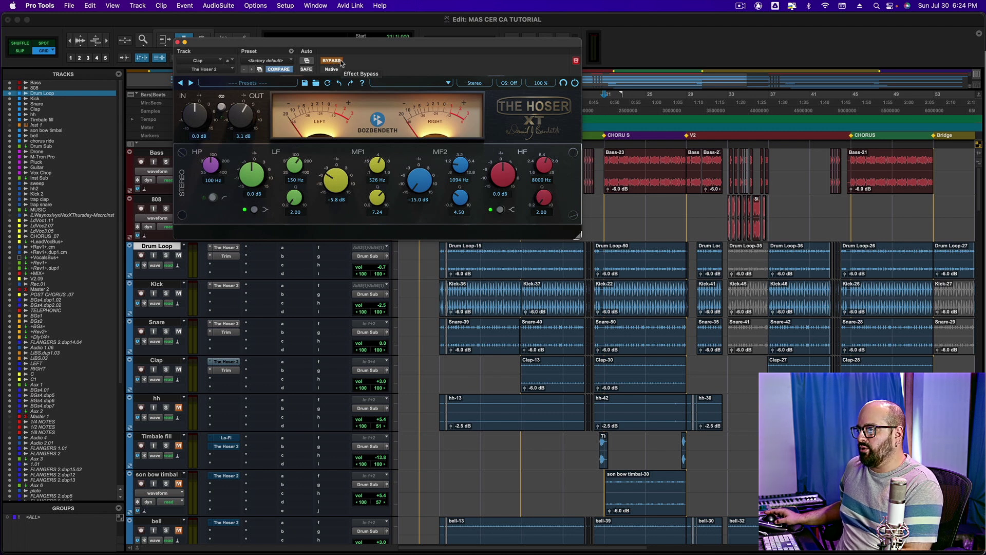
key("space")
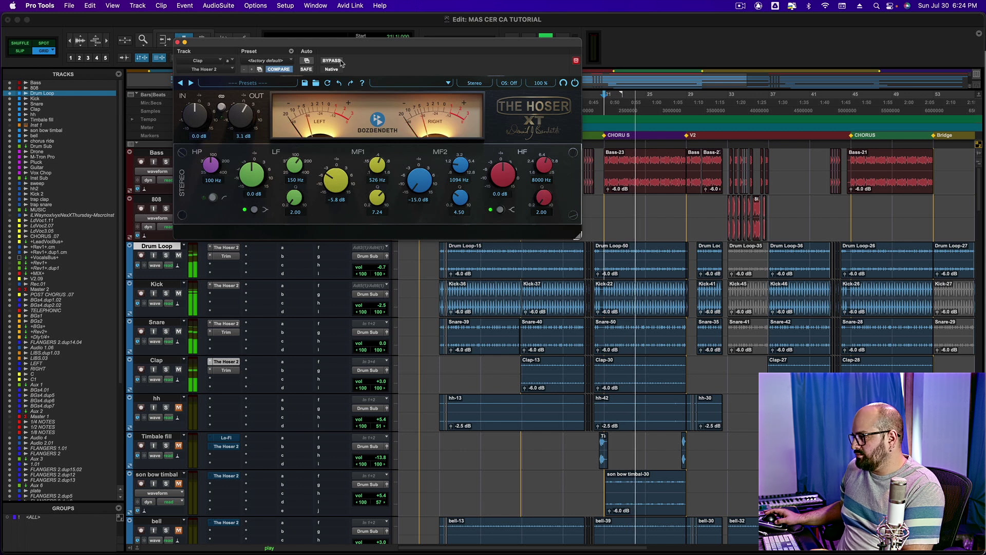
left_click(341, 61)
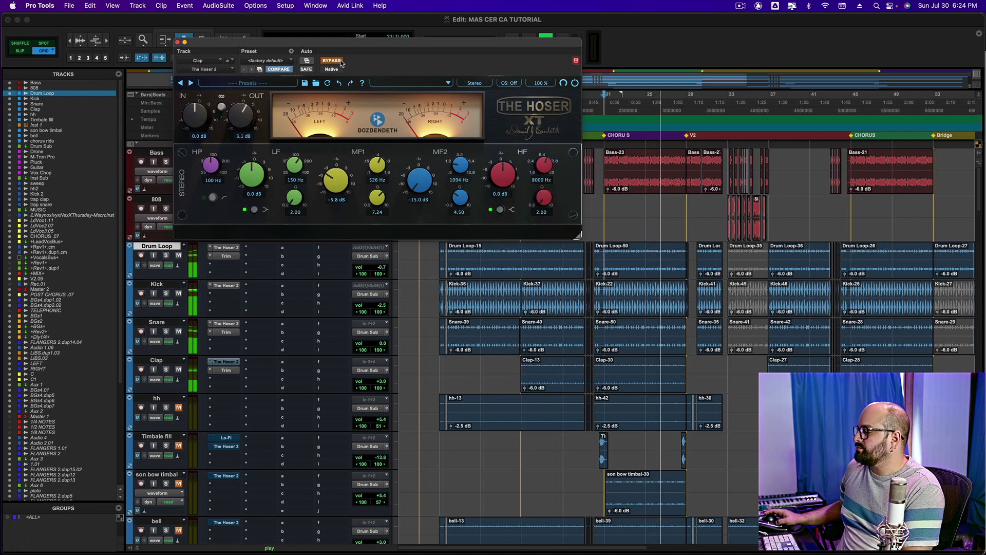
left_click(341, 61)
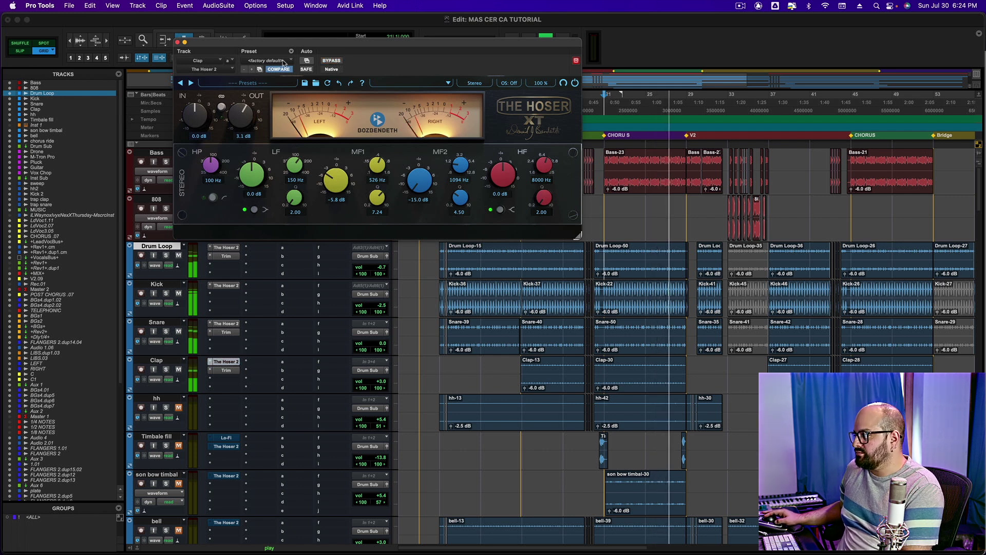
left_click(178, 42)
key("space")
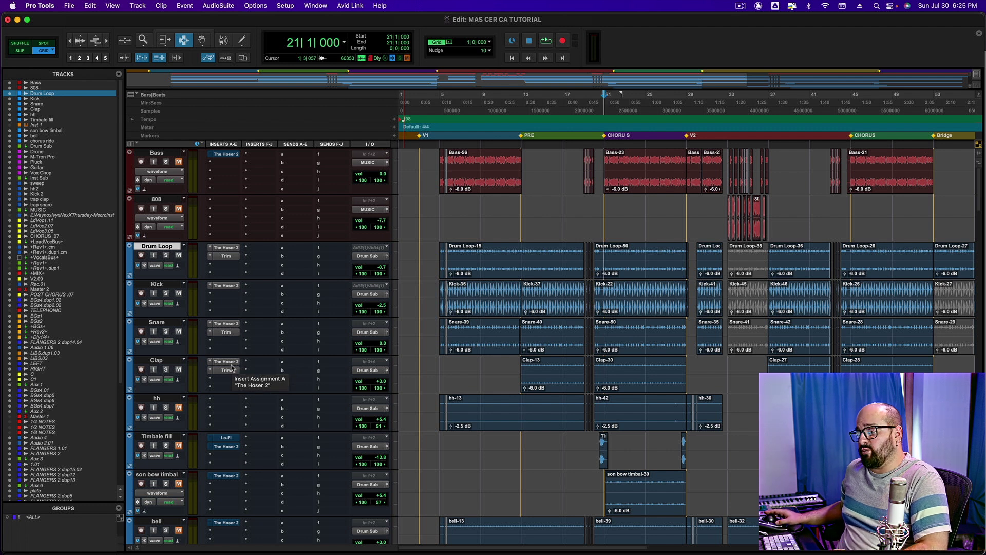
Unmute the hh track and audition it with the other drums from bar 21.
left_click(179, 408)
key("space")
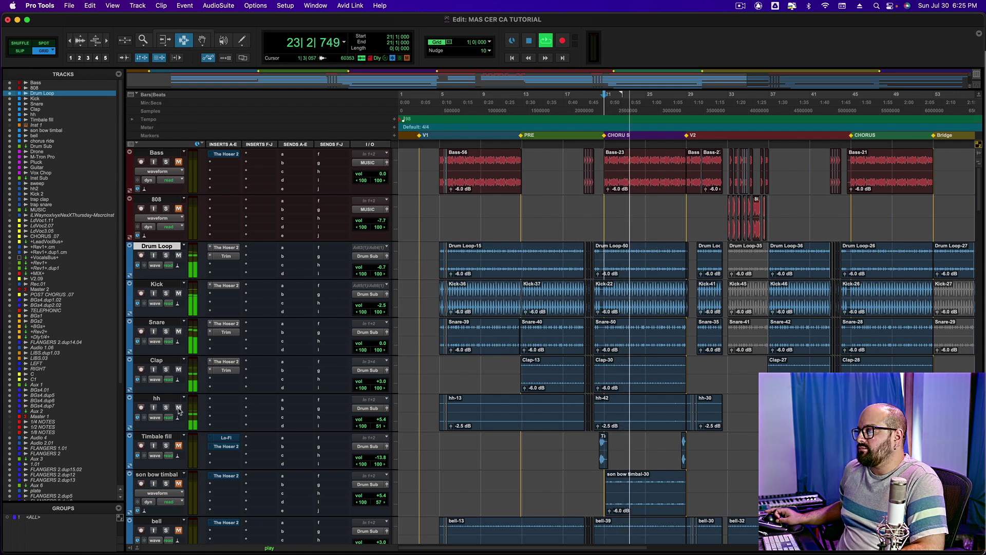
key("space")
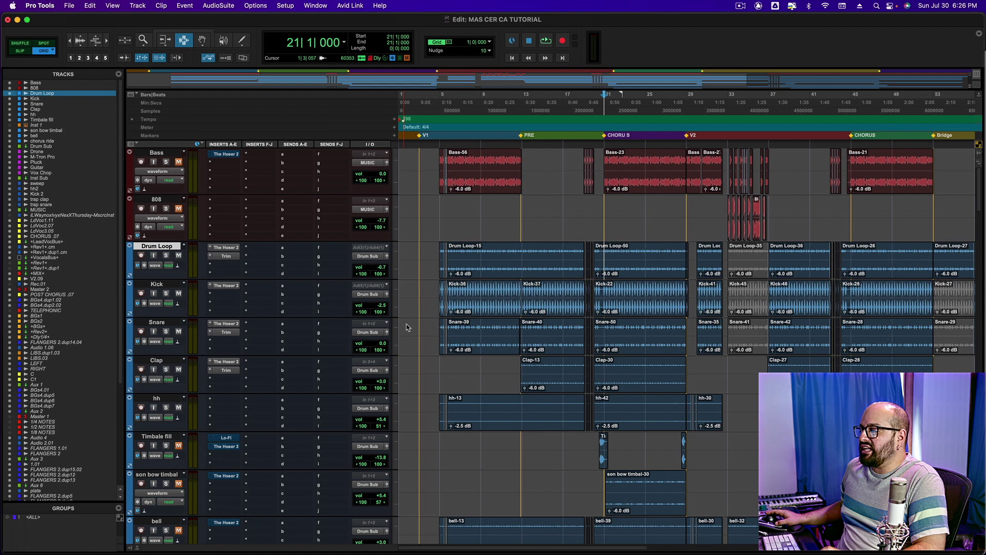
Unmute the Bass track and audition it with the drums from the start of the chorus.
scroll(439, 353, "down", 3)
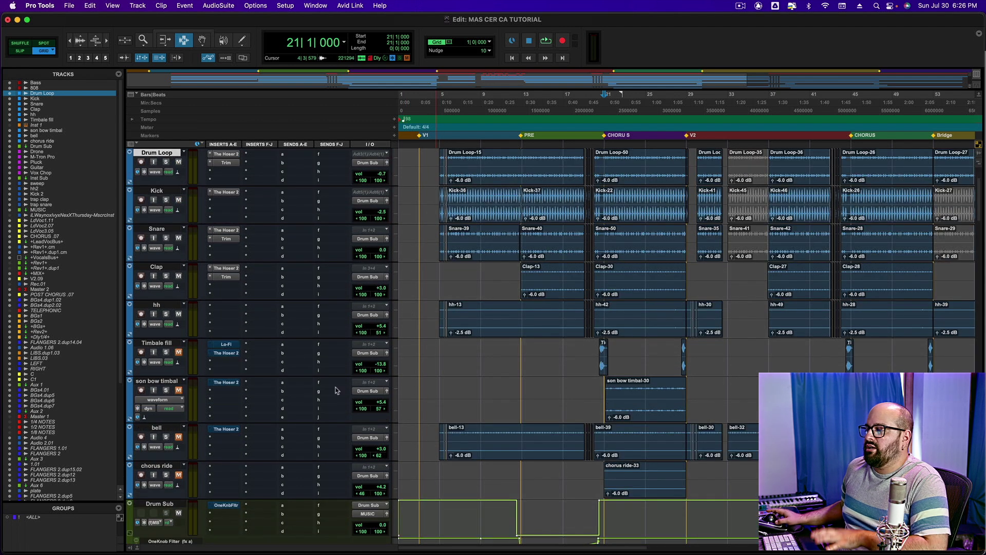
scroll(437, 364, "up", 3)
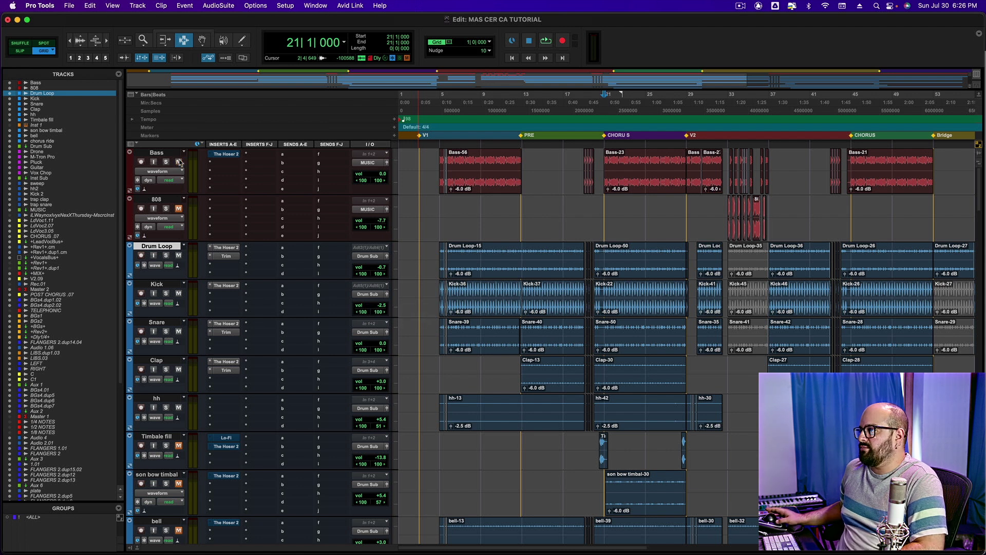
key("space")
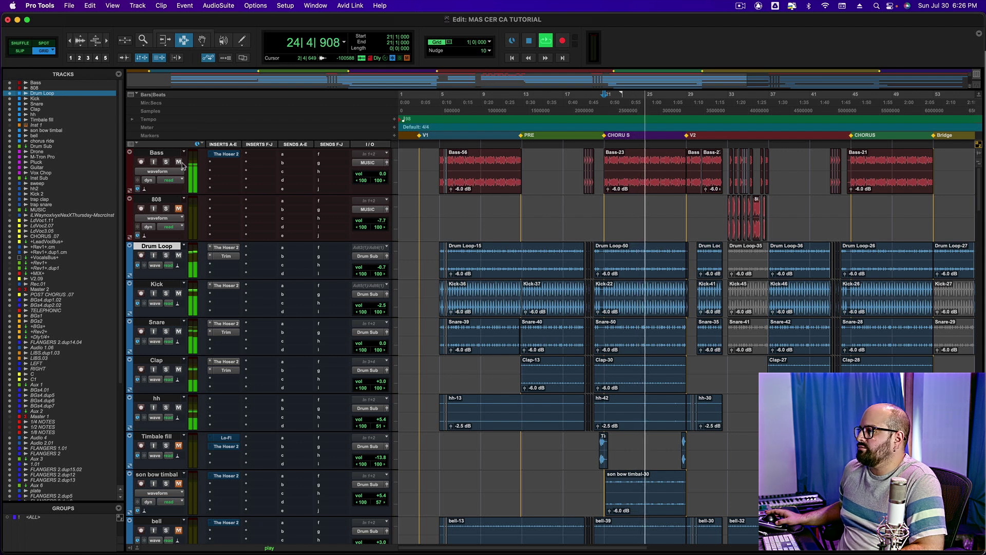
key("space")
Take the Bass's The Hoser 2 insert out of bypass while playing the chorus, then close the plug-in.
left_click(221, 155)
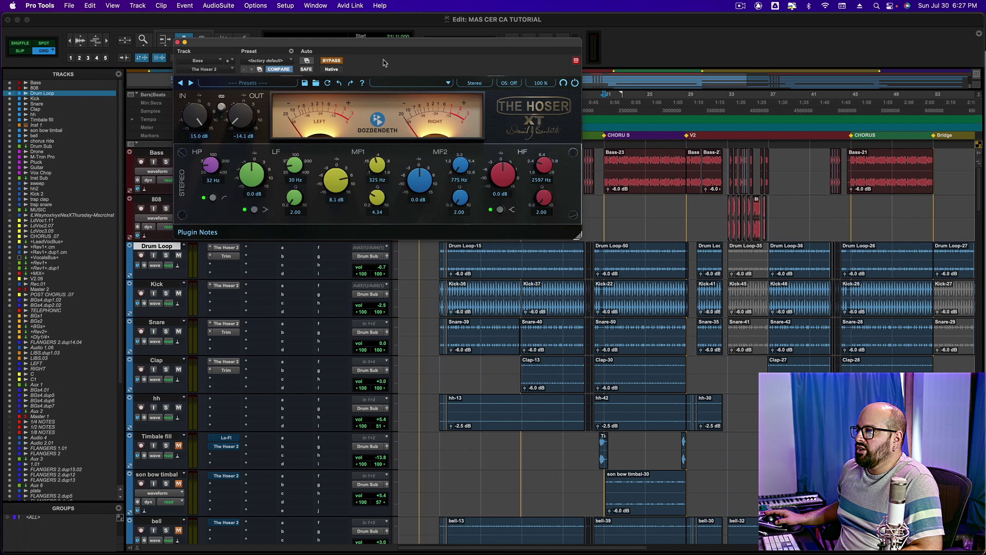
key("space")
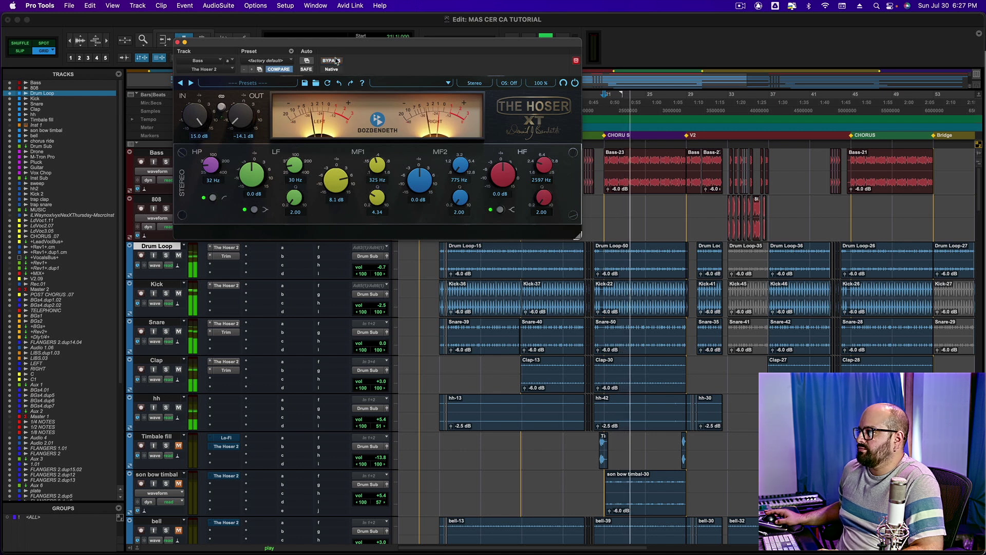
left_click(177, 42)
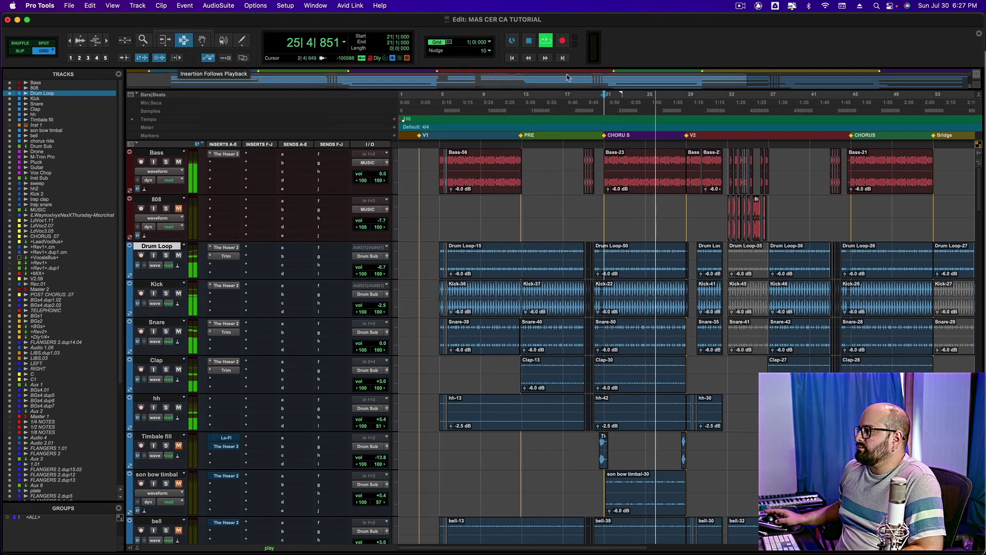
key("space")
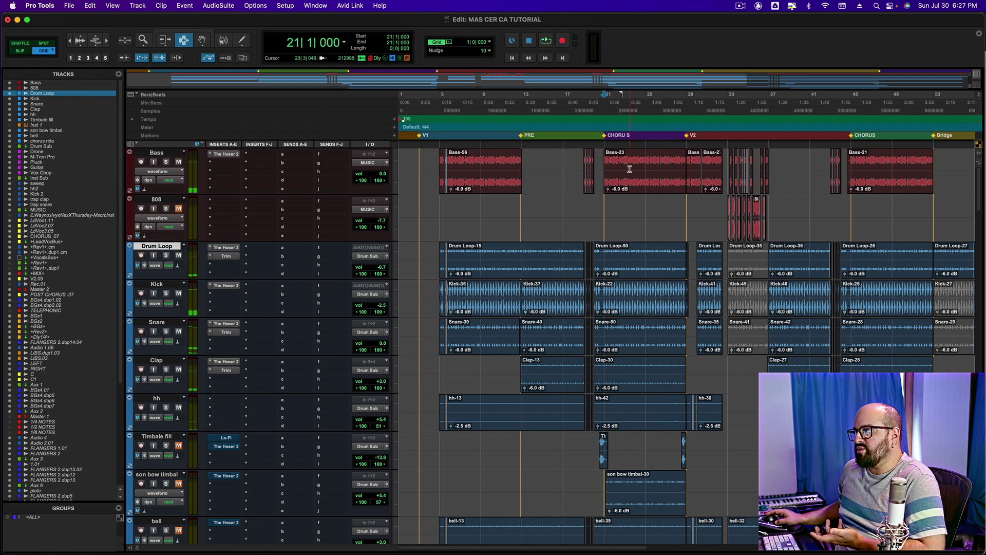
Zoom in on the chorus and audition the Bass with The Hoser 2 active from bar 24.
left_click(632, 164)
key("super+bracketright")
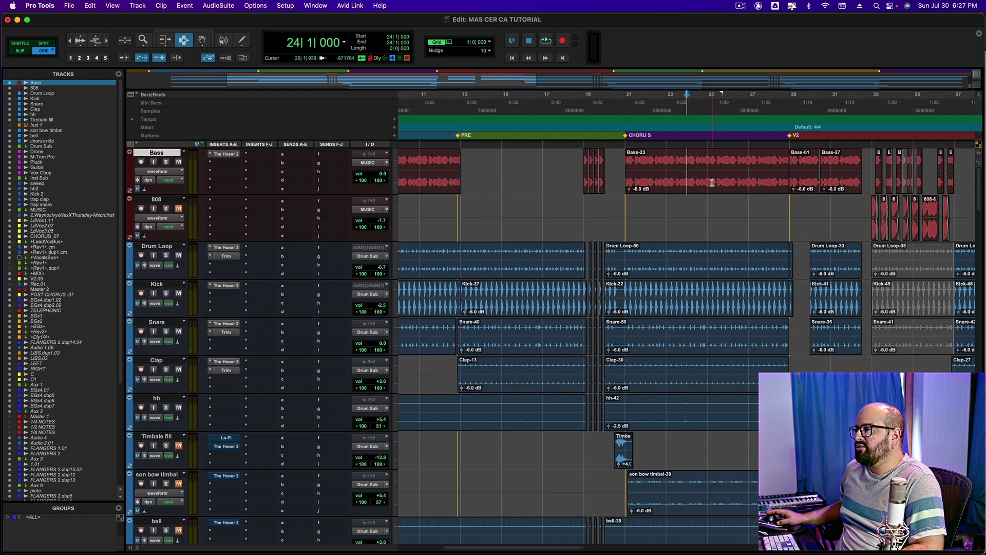
key("space")
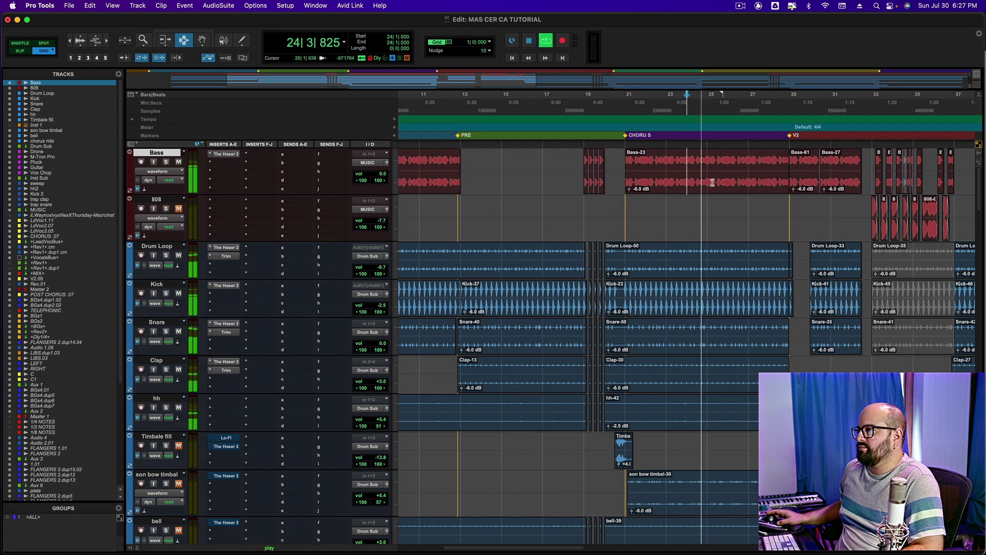
key("space")
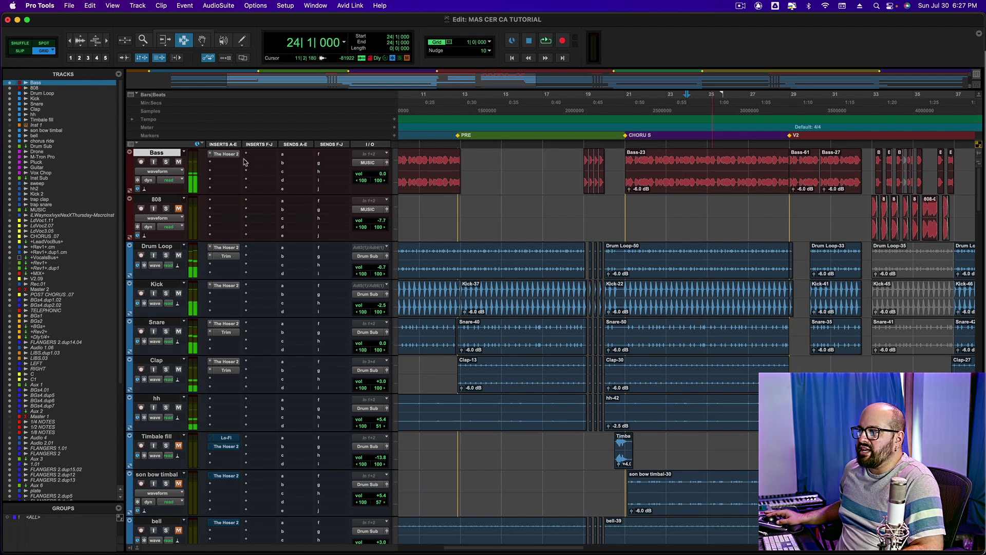
Compare the Bass with The Hoser 2 bypassed and active from bar 24, leave it active, and review the plug-in's settings.
left_click(226, 154, "super")
key("space")
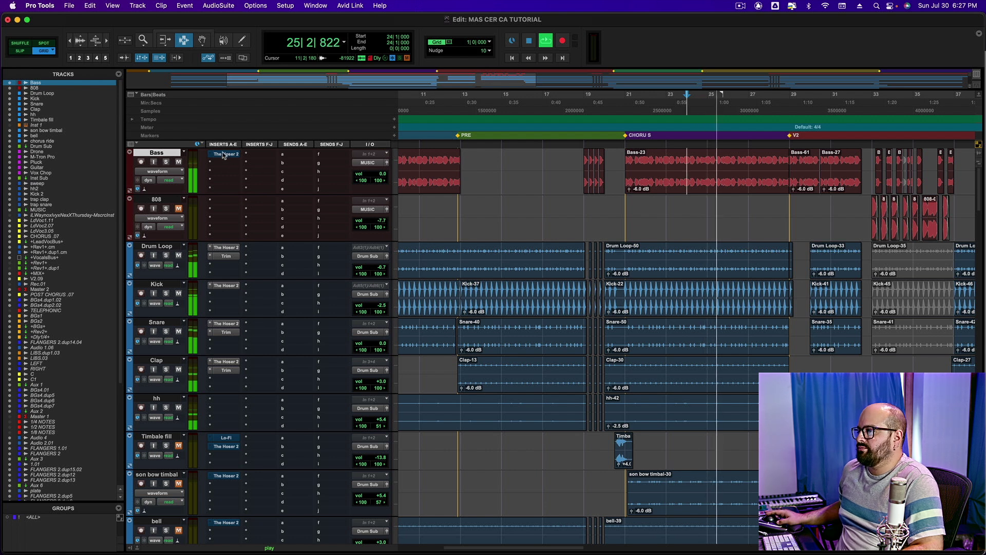
key("space")
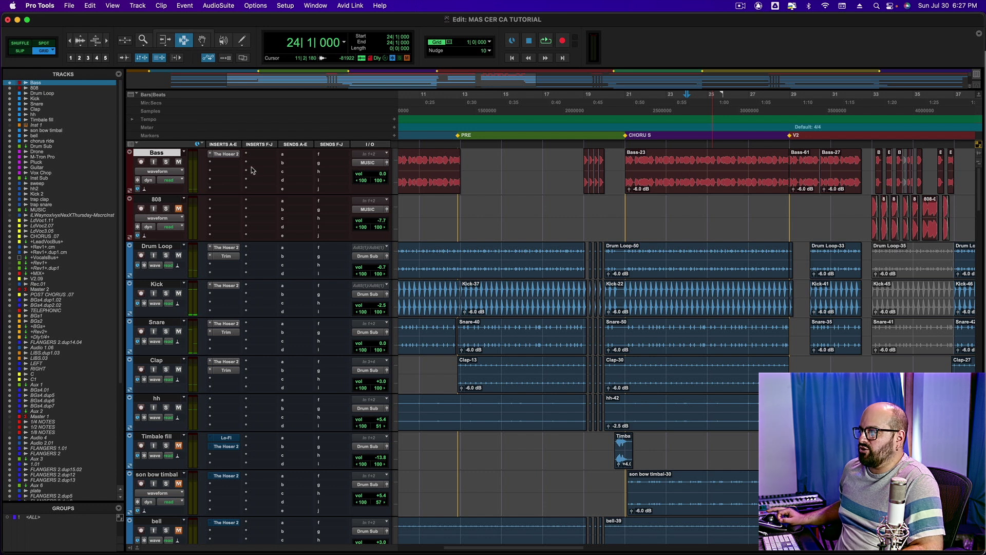
key("space")
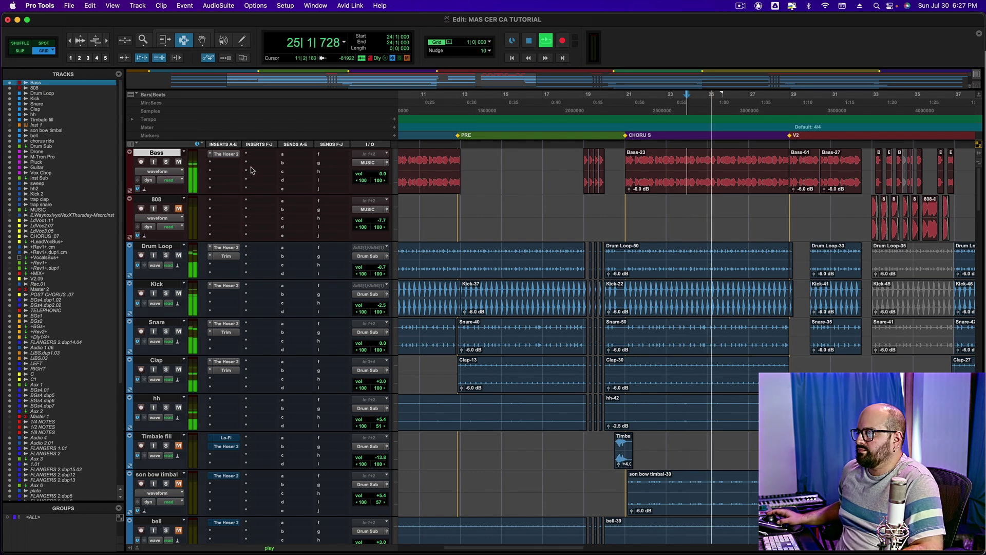
key("space")
left_click(222, 154)
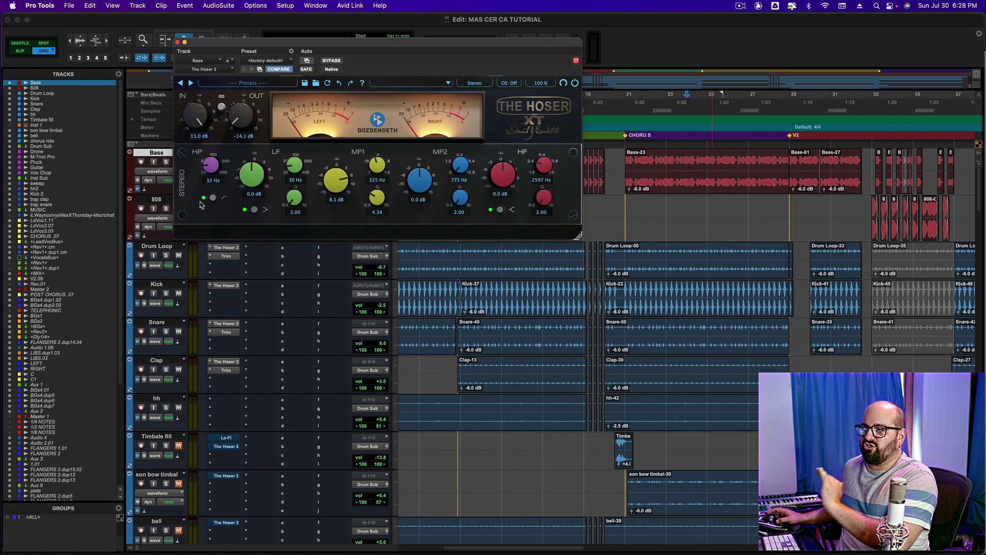
left_click(178, 43)
Unmute the Guitar and audition it with the mix from bar 21, with its The Hoser 2 insert bypassed.
scroll(468, 268, "down", 3)
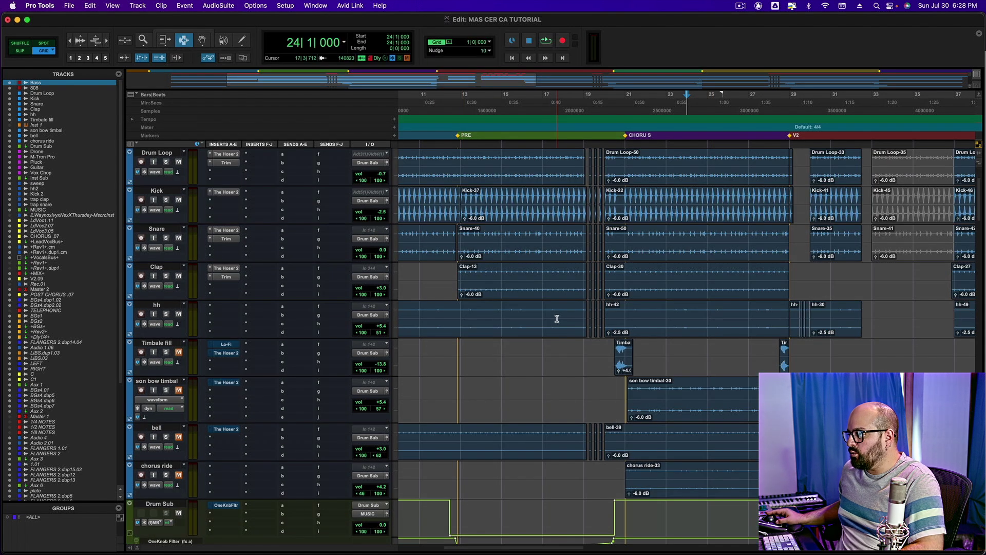
left_click(638, 388)
scroll(638, 406, "down", 3)
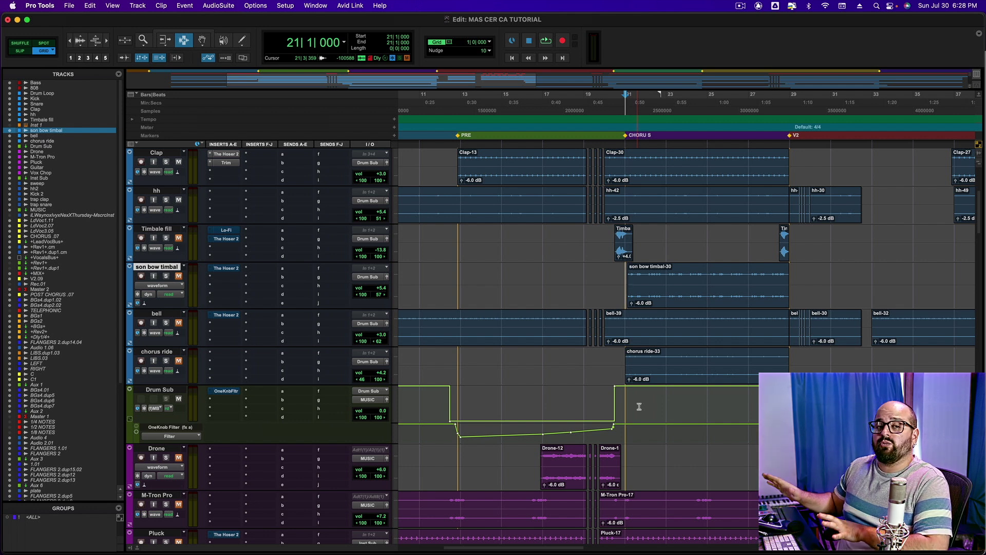
scroll(687, 369, "down", 8)
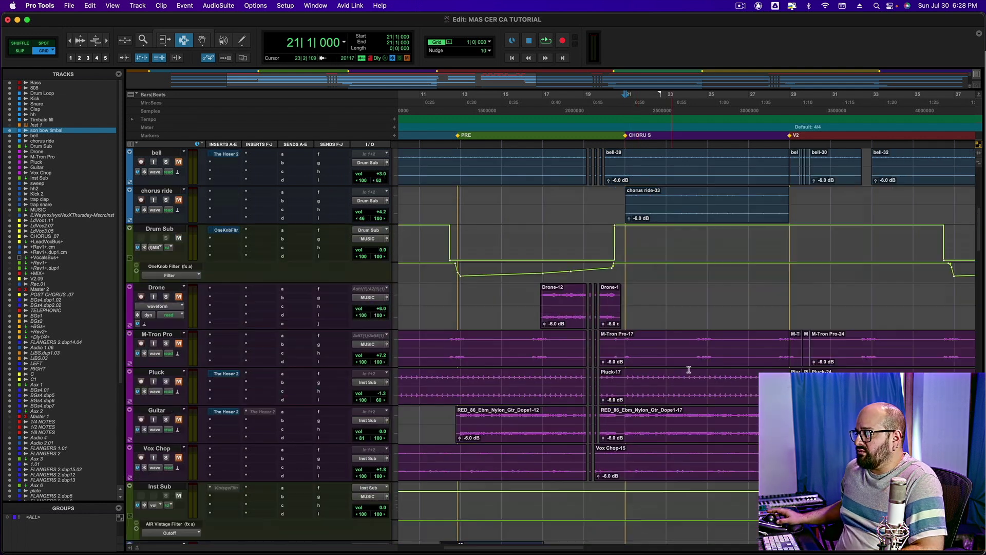
scroll(688, 370, "down", 1)
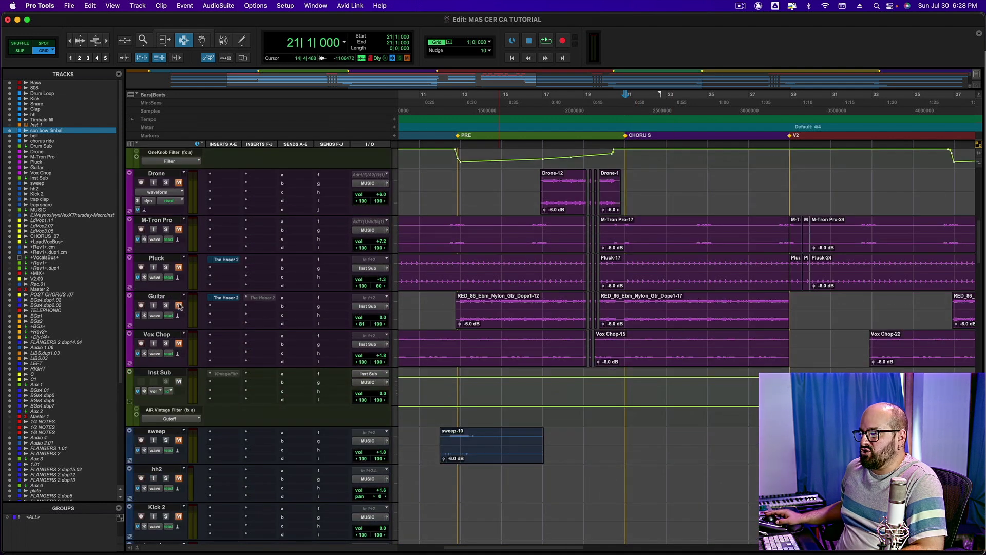
key("space")
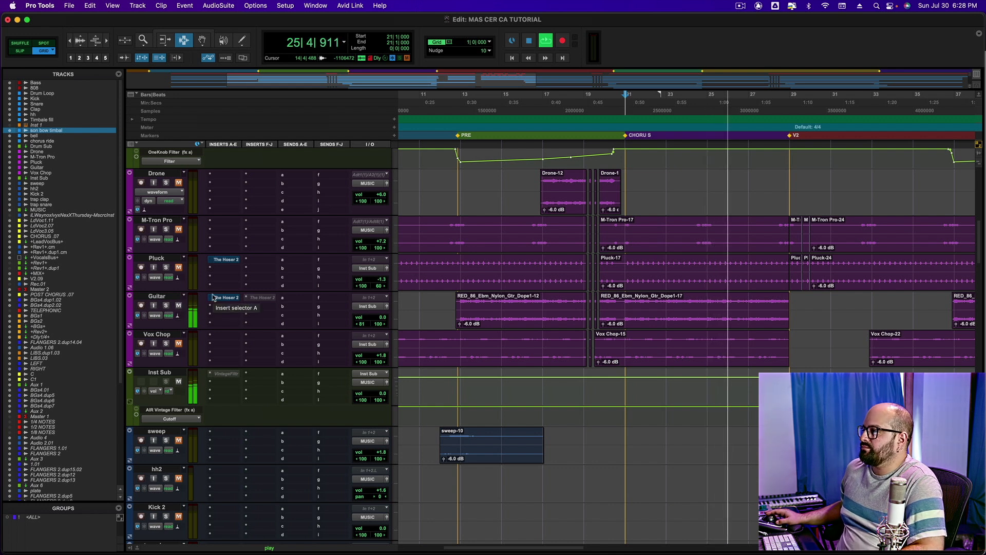
key("space")
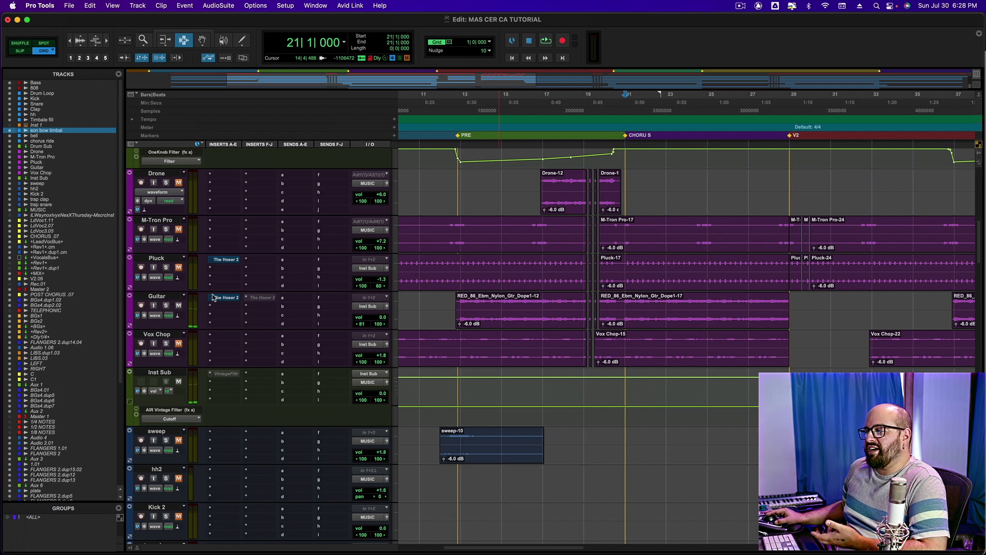
Solo the Guitar and play it alone from bar 21.
left_click(166, 305)
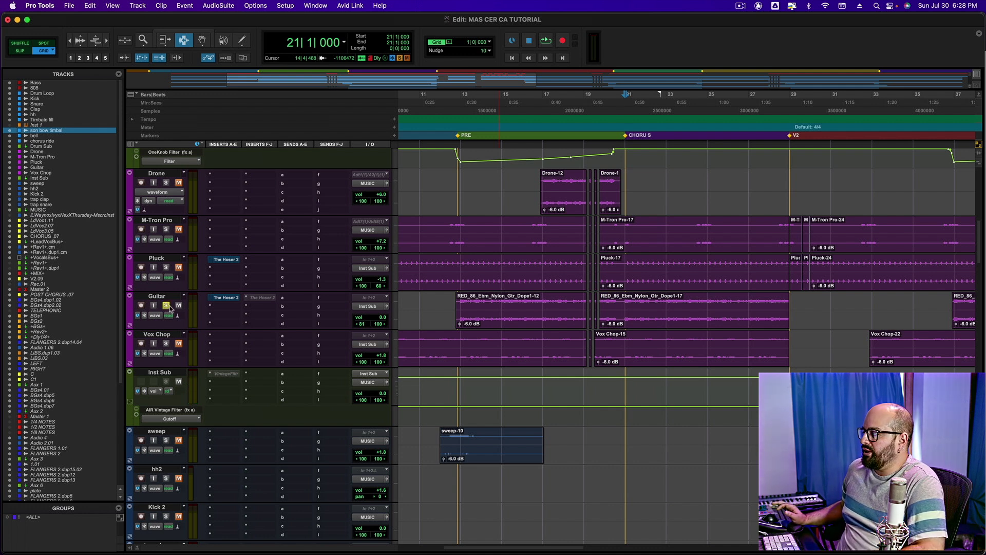
key("space")
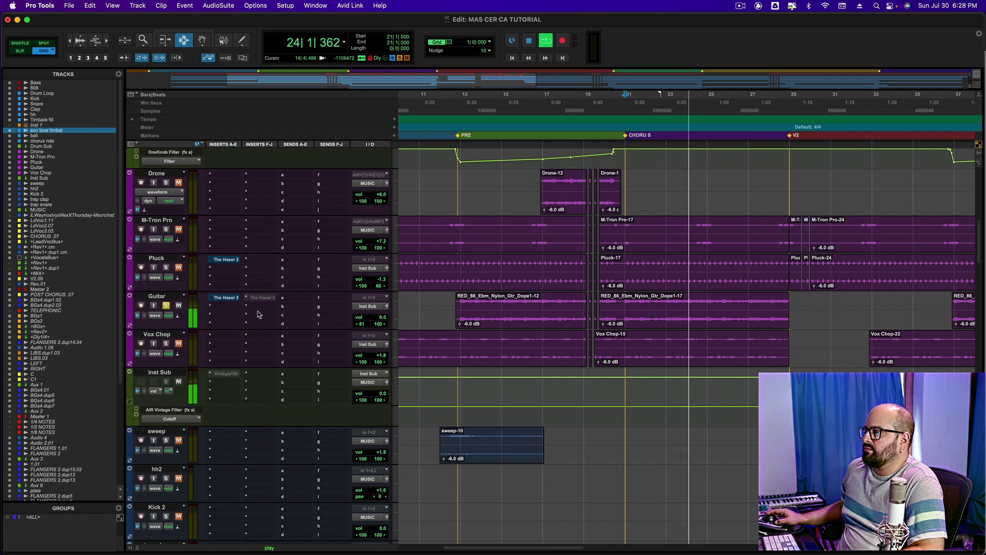
key("space")
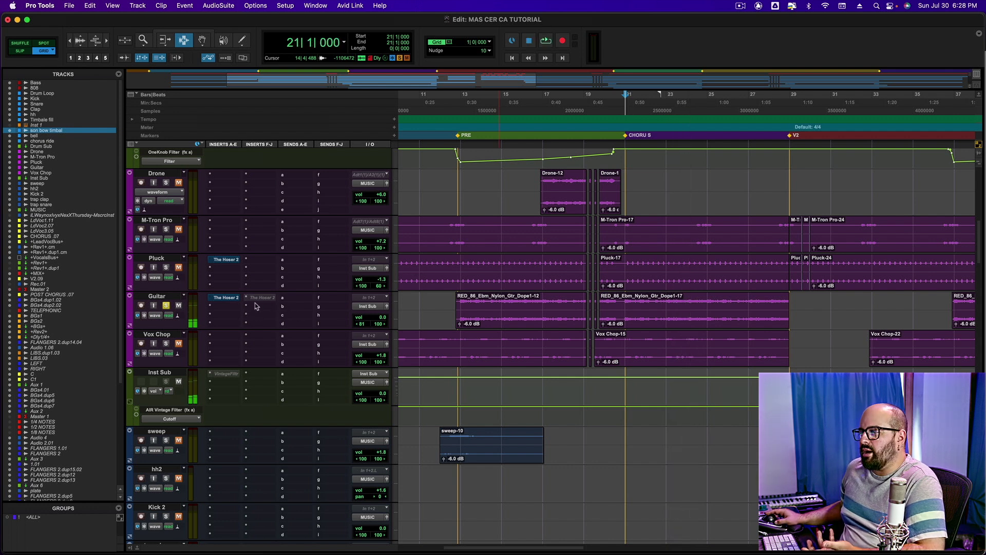
Make the Guitar's second The Hoser 2 insert active, open it, and play the soloed Guitar from bar 21.
right_click(257, 298)
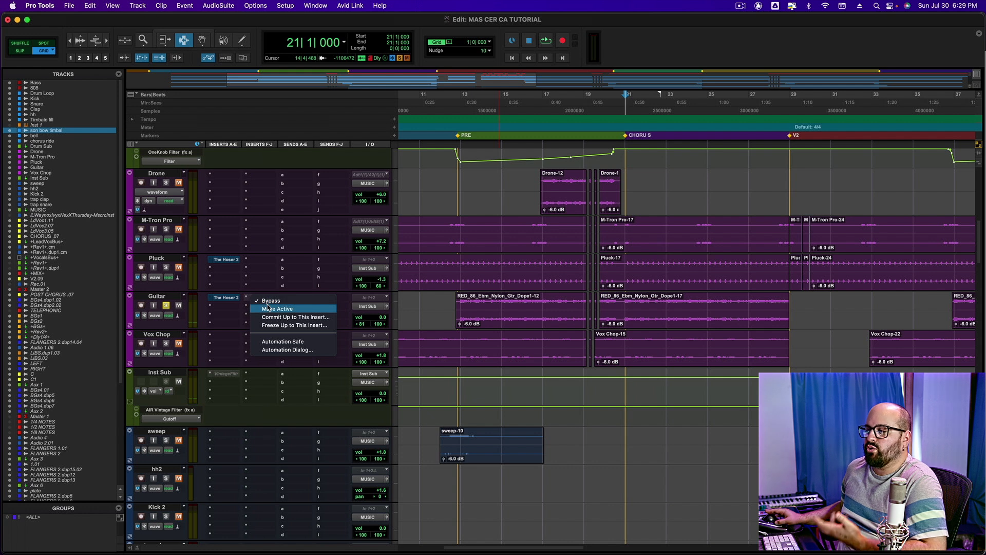
left_click(268, 308)
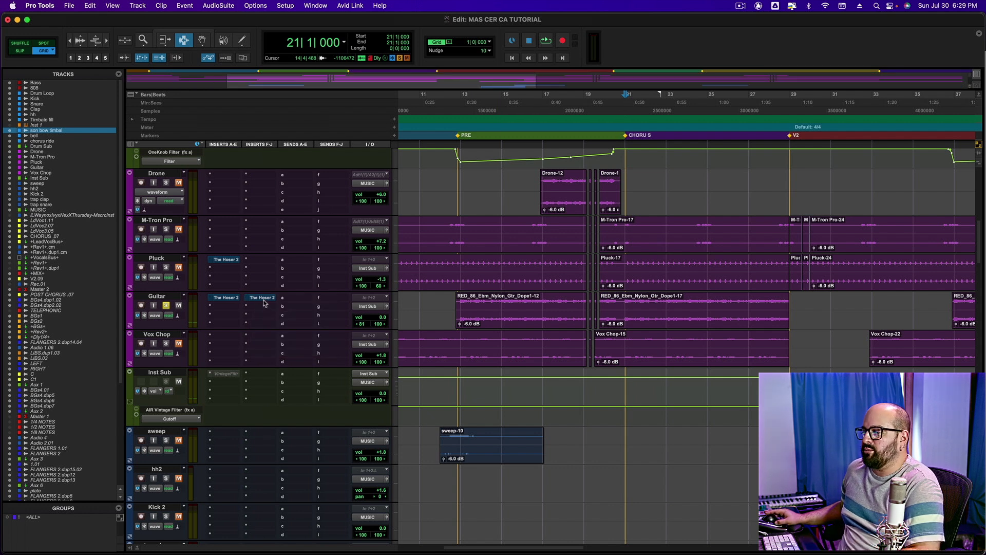
left_click(263, 301)
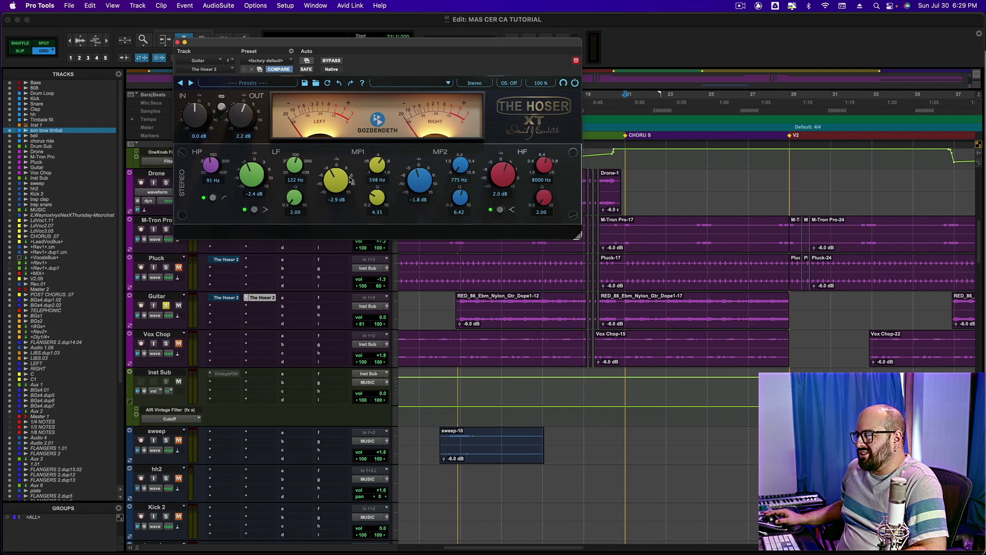
key("space")
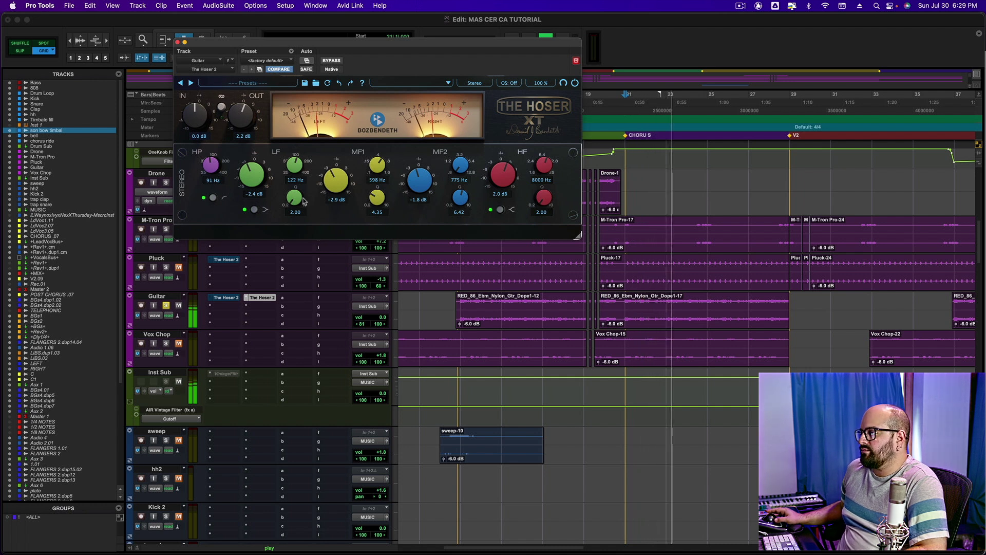
key("space")
Make the Guitar's second The Hoser 2 insert inactive again, close its window, and unsolo the Guitar.
right_click(260, 298)
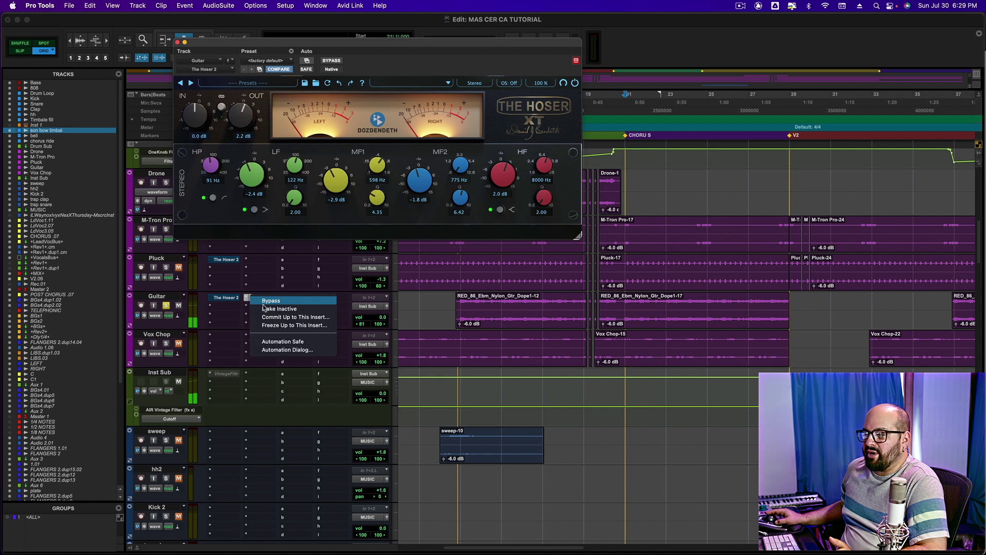
left_click(265, 308)
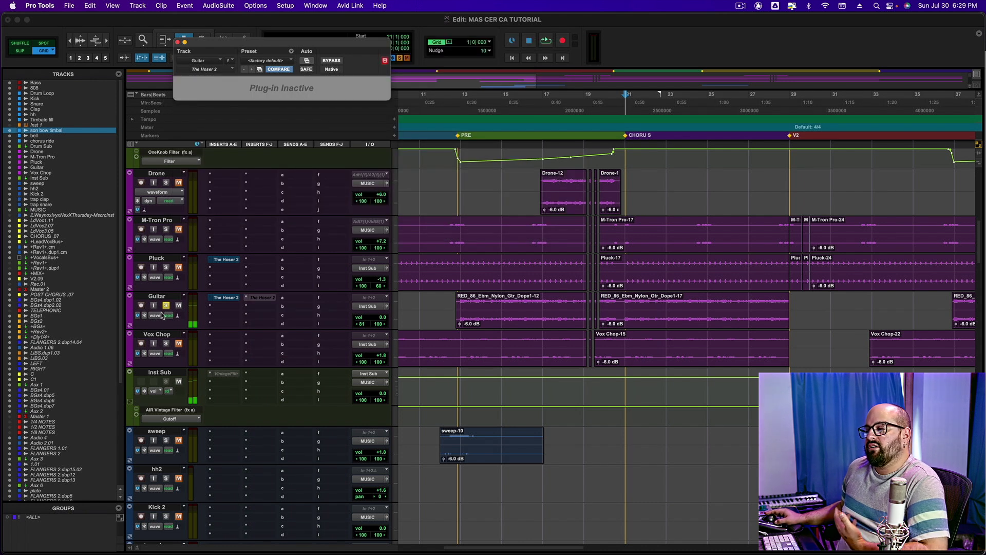
key("super+w")
left_click(166, 305)
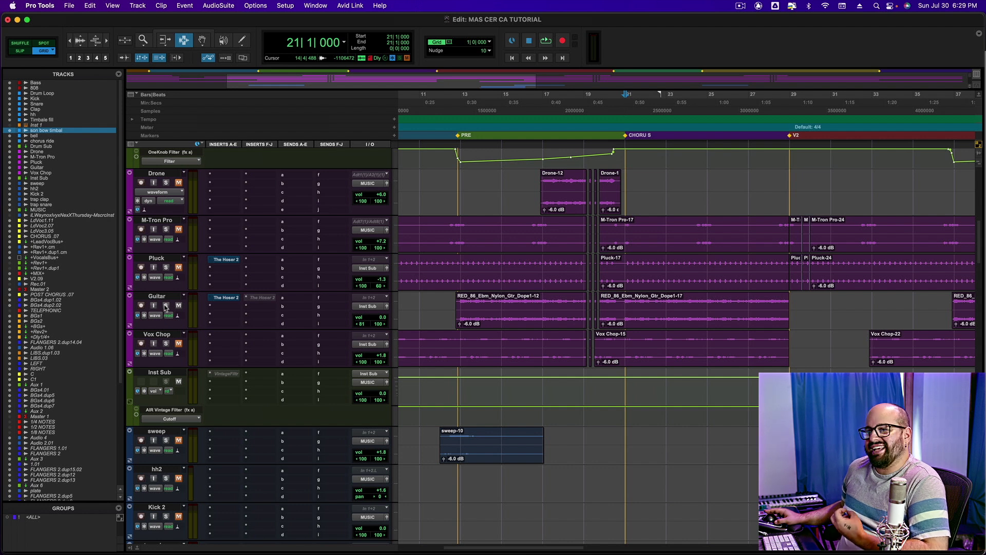
Take the Guitar's first The Hoser 2 insert out of bypass and review its gain, frequency and Q settings.
left_click(225, 299, "super")
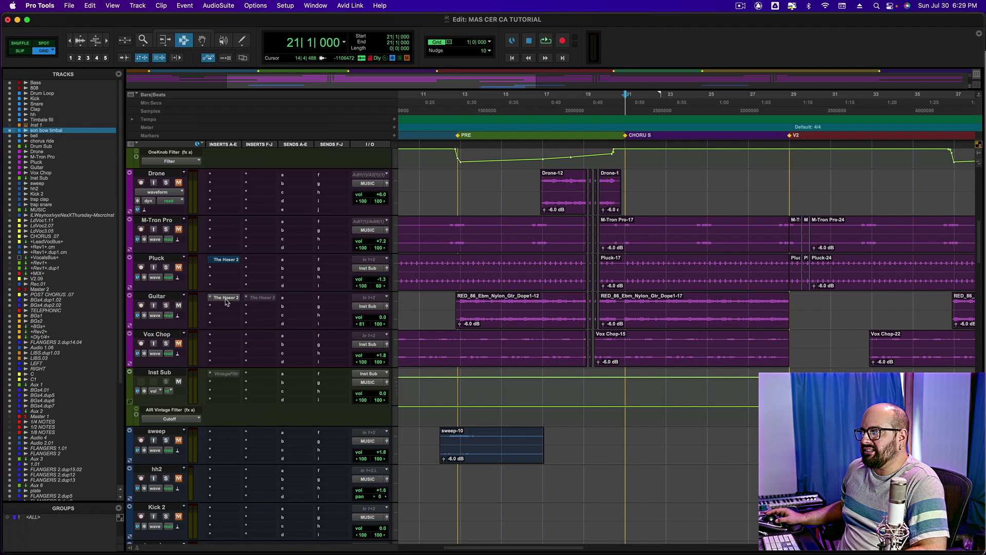
left_click(226, 298)
mouse_move(295, 168)
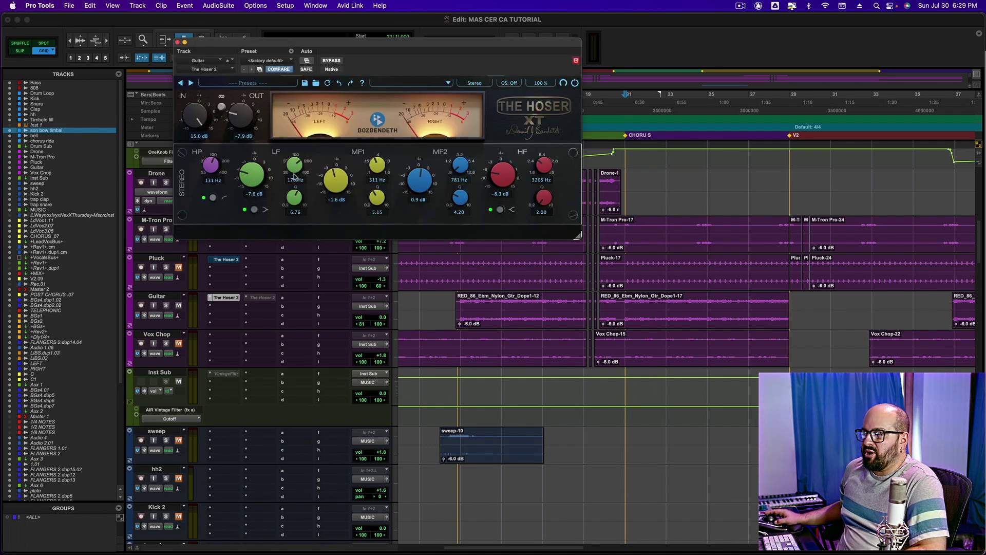
mouse_move(254, 181)
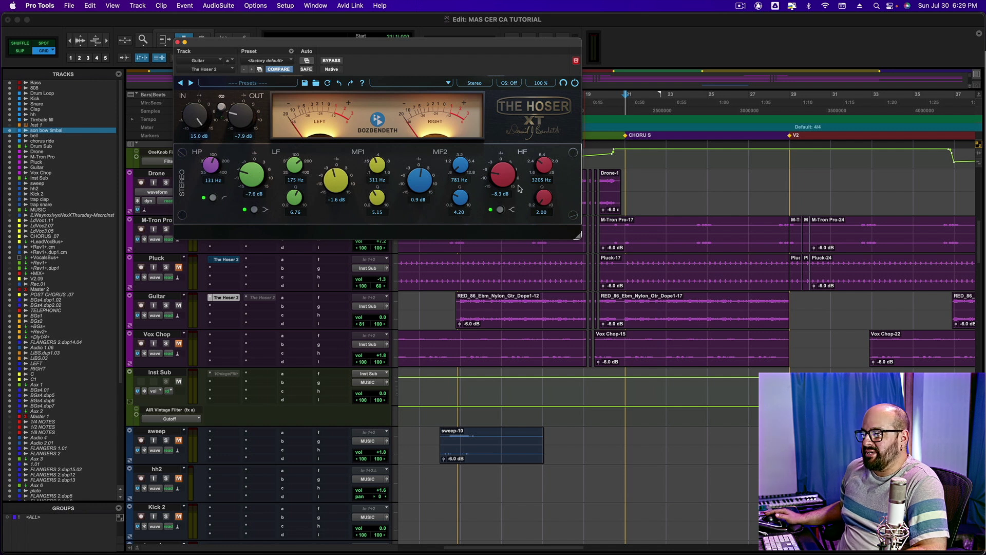
mouse_move(244, 101)
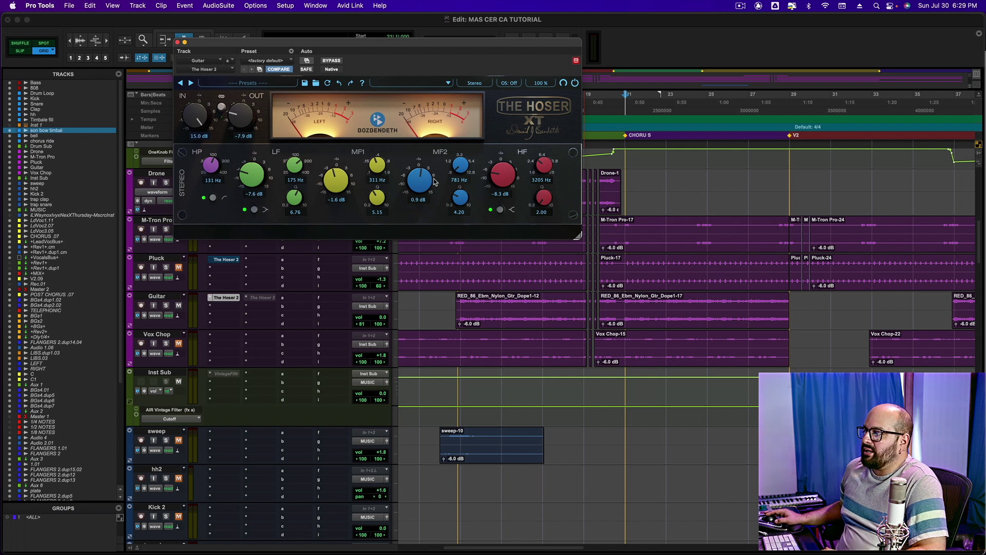
mouse_move(432, 189)
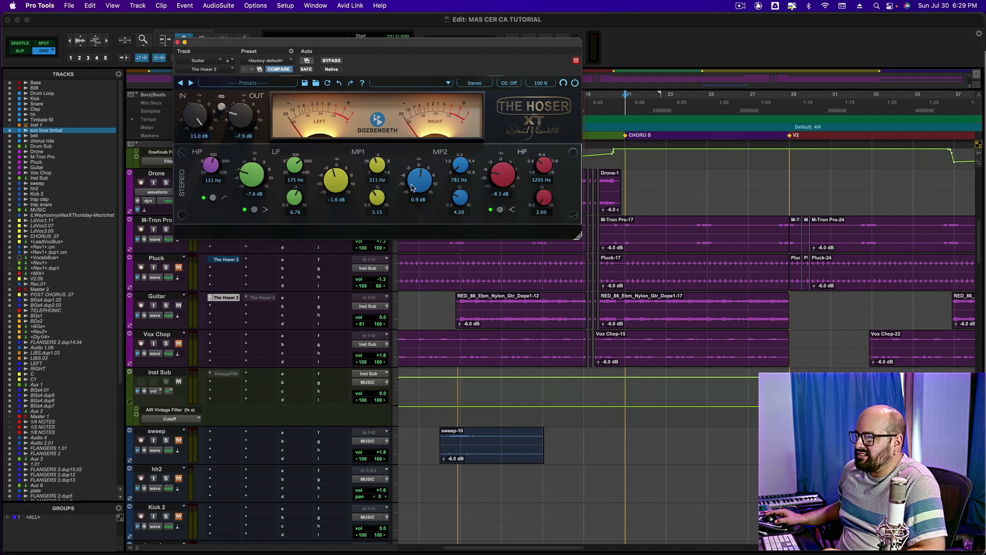
mouse_move(464, 168)
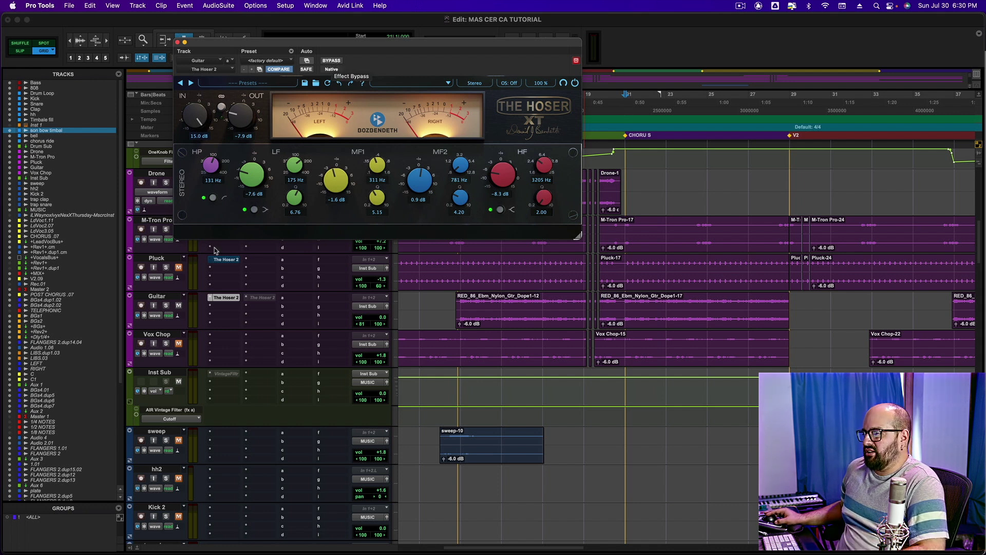
Solo the Guitar and compare its first The Hoser 2 insert bypassed and active from bar 21.
left_click(165, 304)
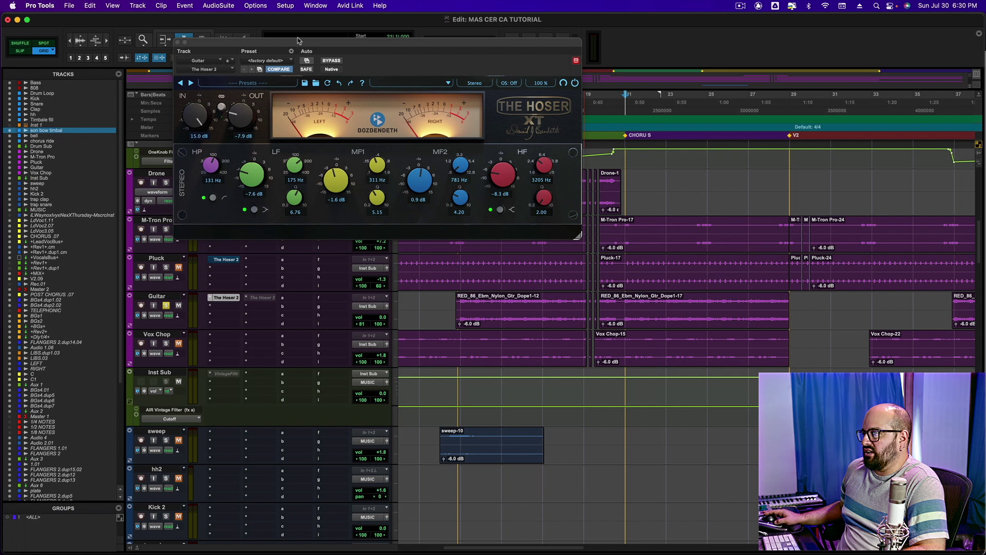
left_click(330, 61)
key("space")
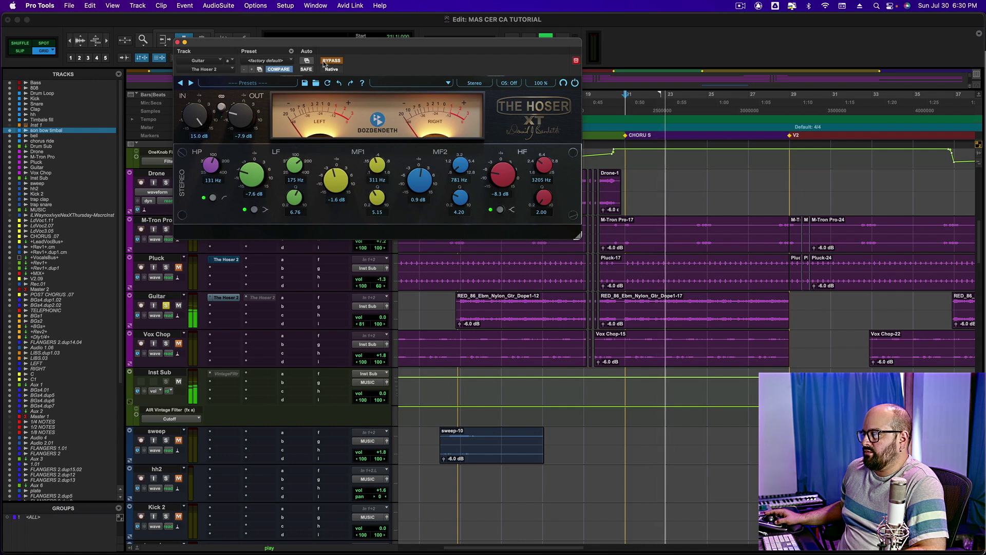
key("space")
left_click(325, 61)
key("space")
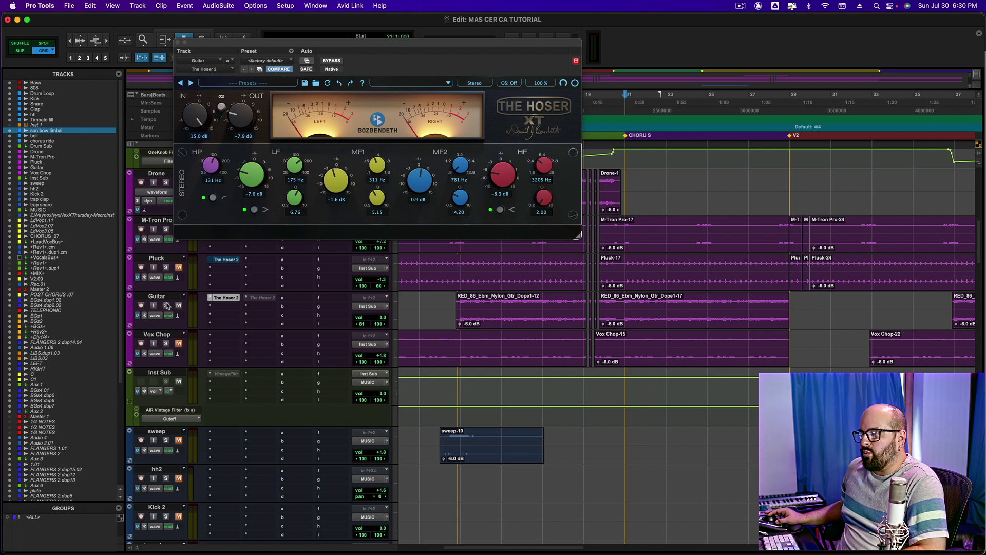
Compare the Guitar's first The Hoser 2 bypassed and active within the mix from bar 21, leave it active, and close the plug-in.
left_click(329, 60)
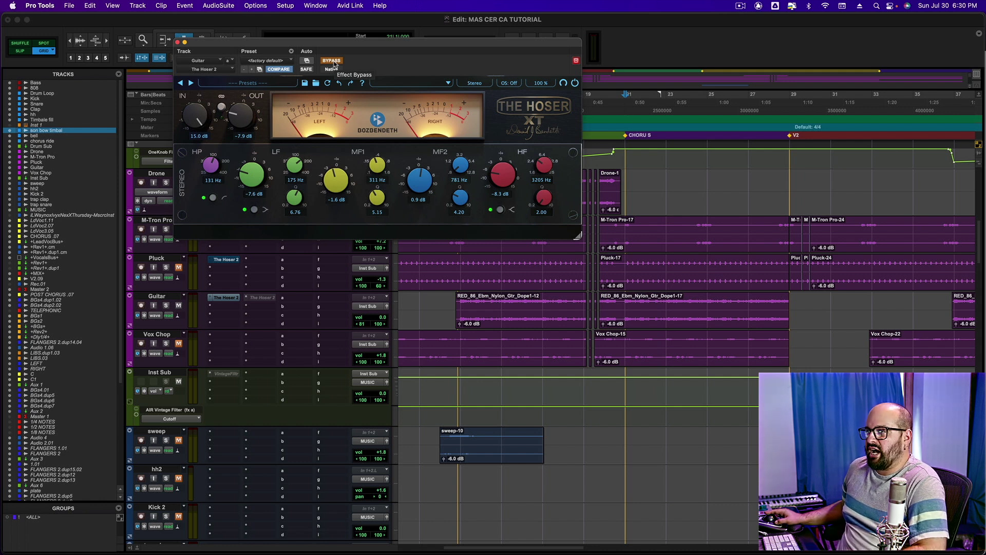
key("space")
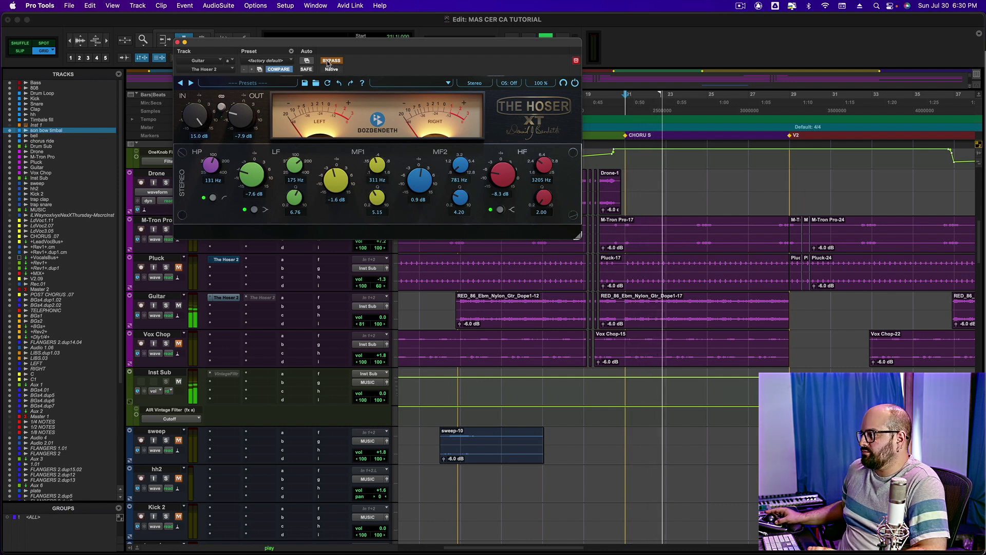
left_click(329, 60)
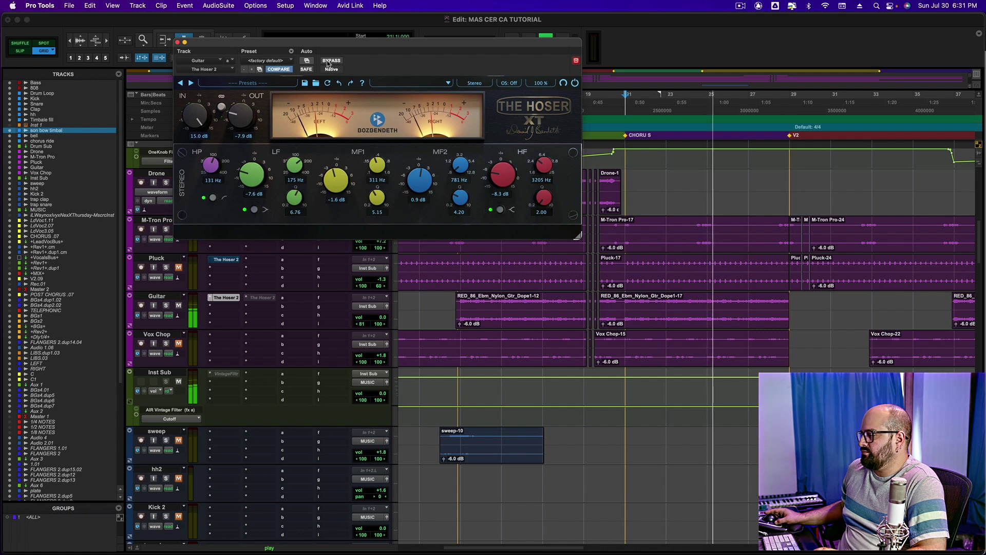
left_click(329, 60)
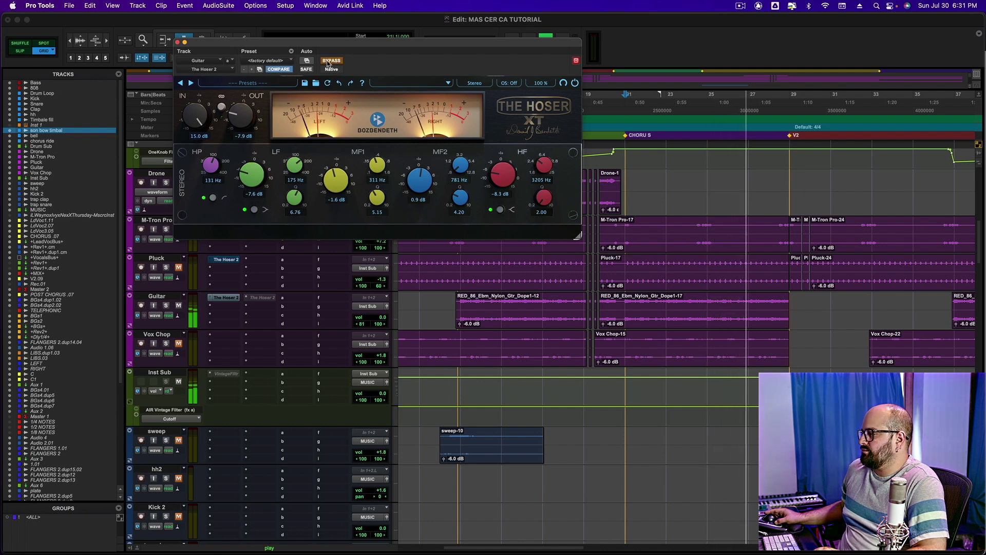
left_click(329, 61)
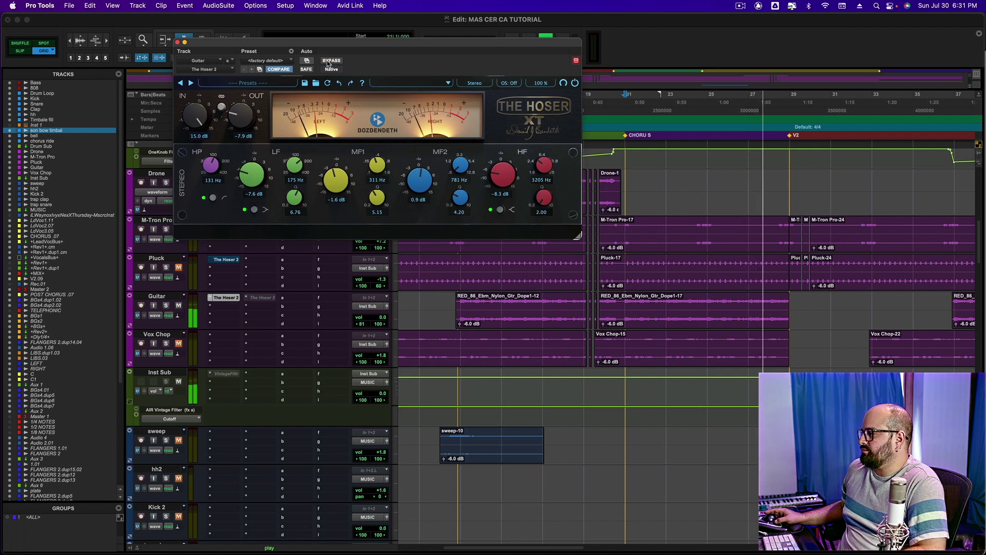
left_click(177, 42)
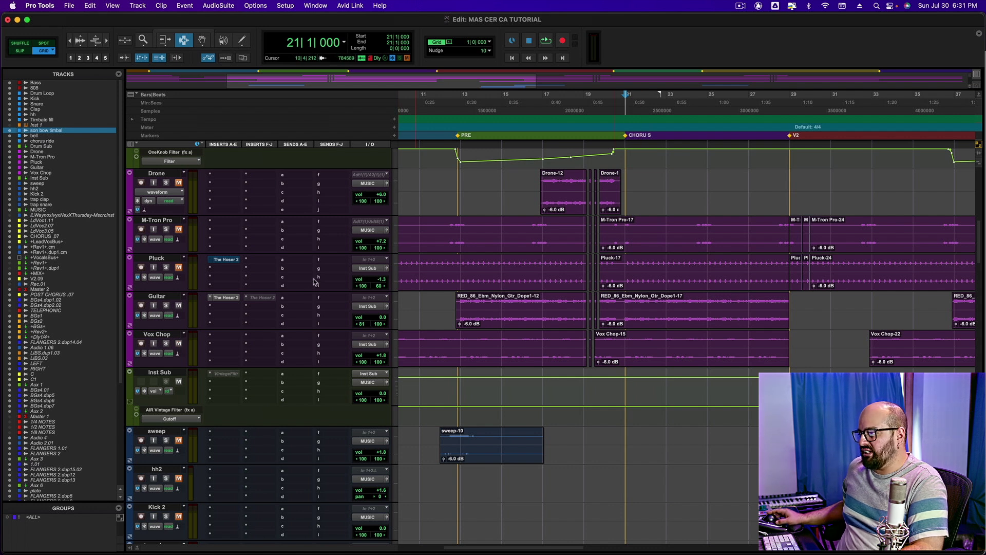
Unmute the Pluck and compare its The Hoser 2 bypassed and active with the mix from bar 21, leaving it active.
scroll(316, 282, "up", 2)
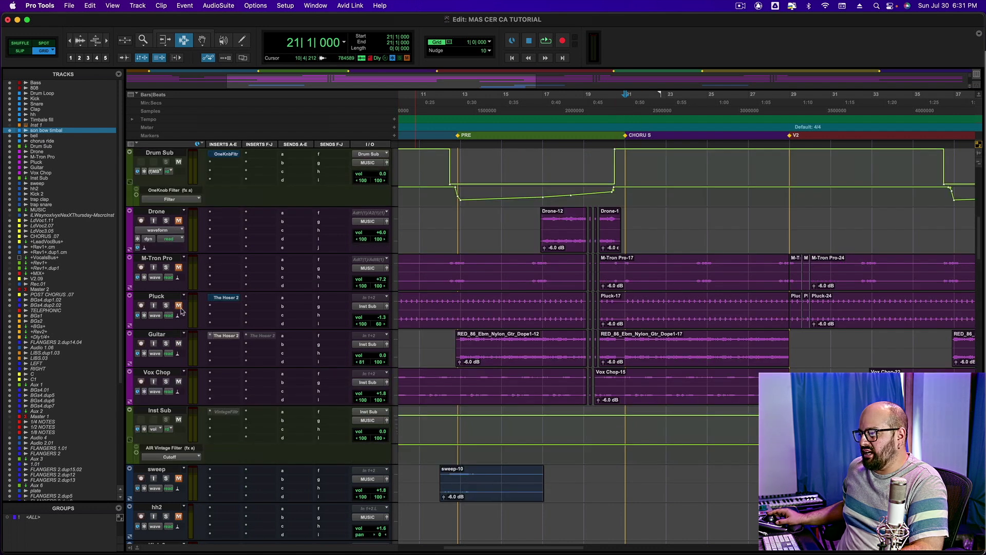
left_click(227, 298)
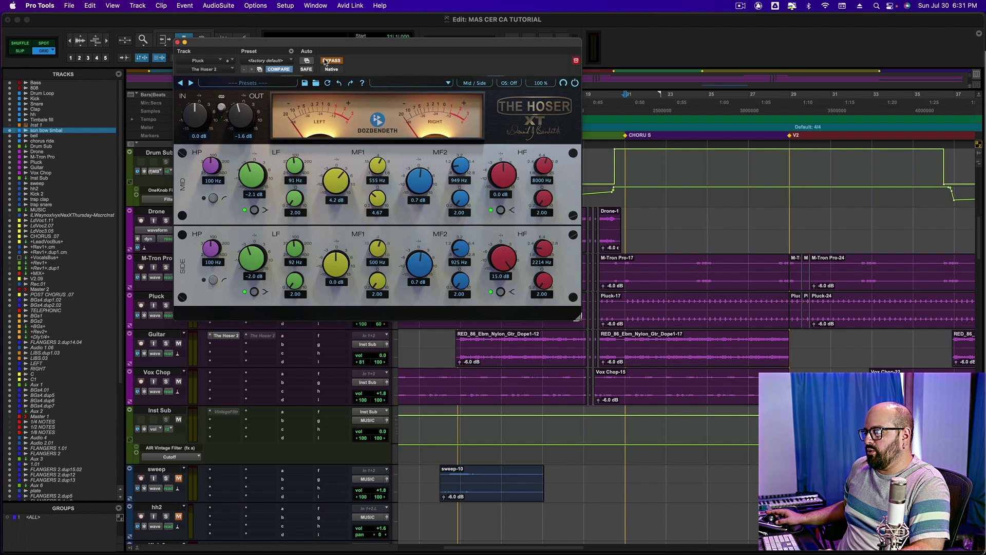
key("space")
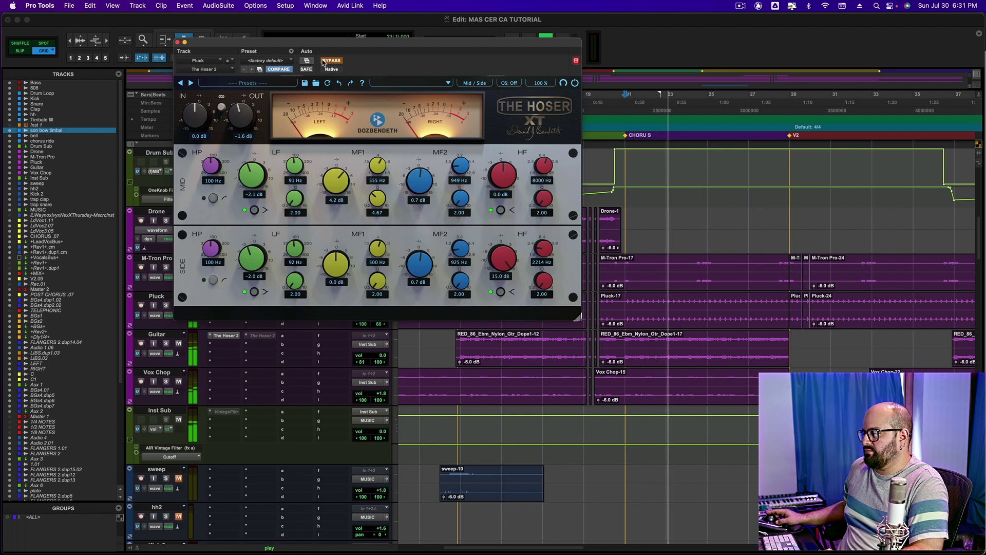
key("space")
left_click(325, 61)
key("space")
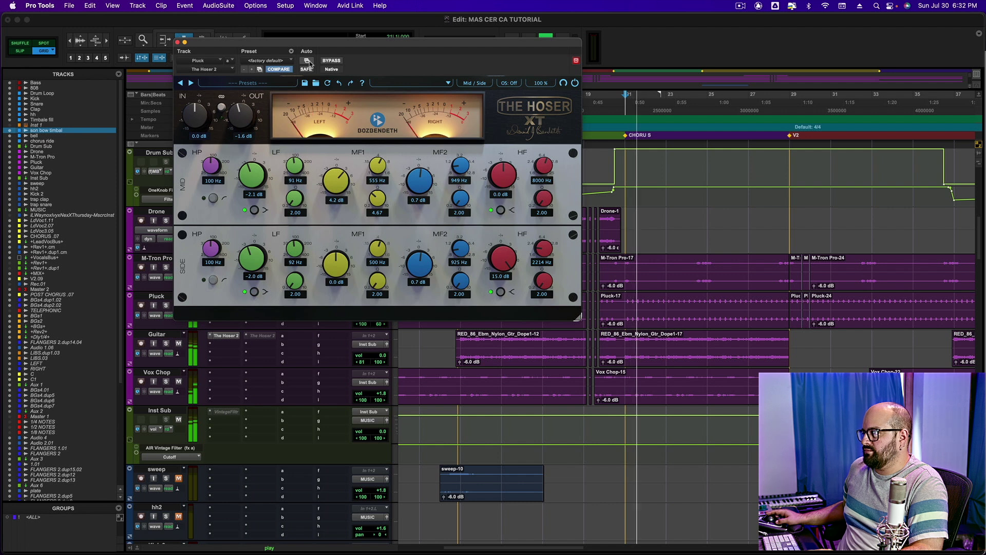
key("super+w")
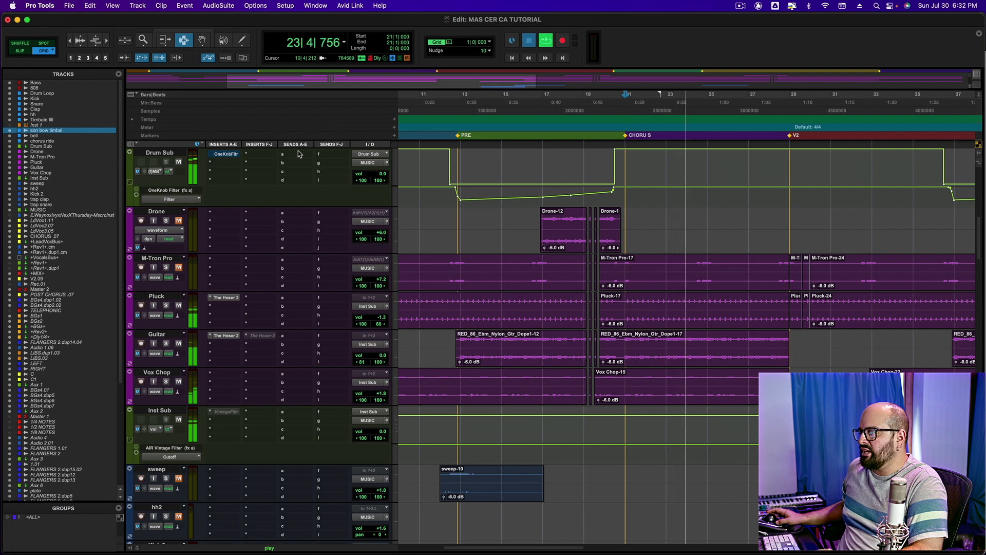
key("space")
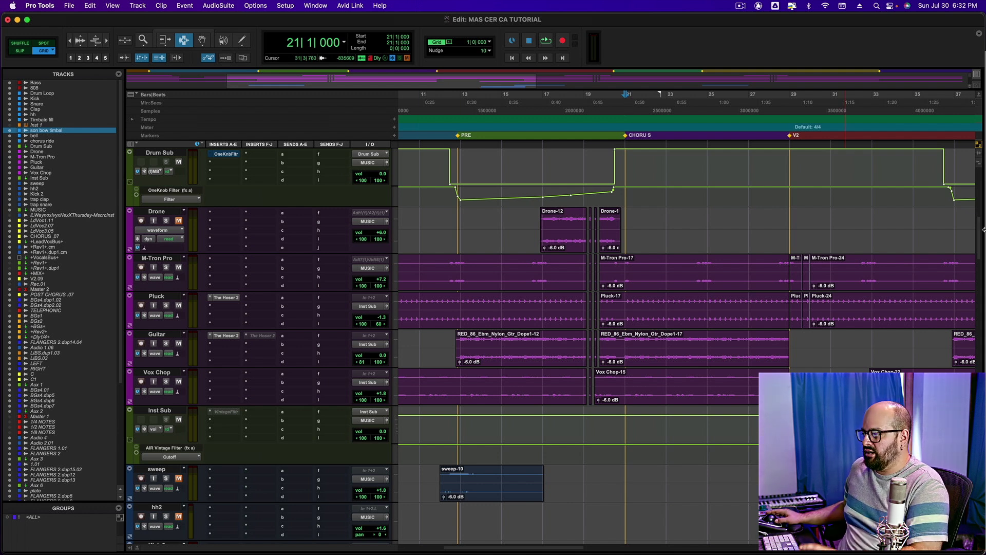
Audition the chorus ride with the mix from bar 21.
scroll(399, 324, "up", 6)
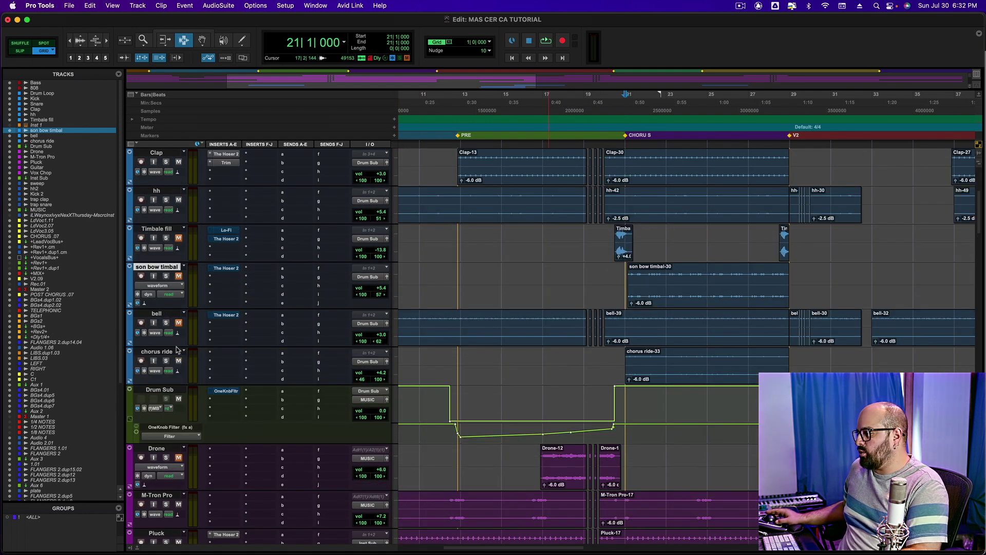
key("space")
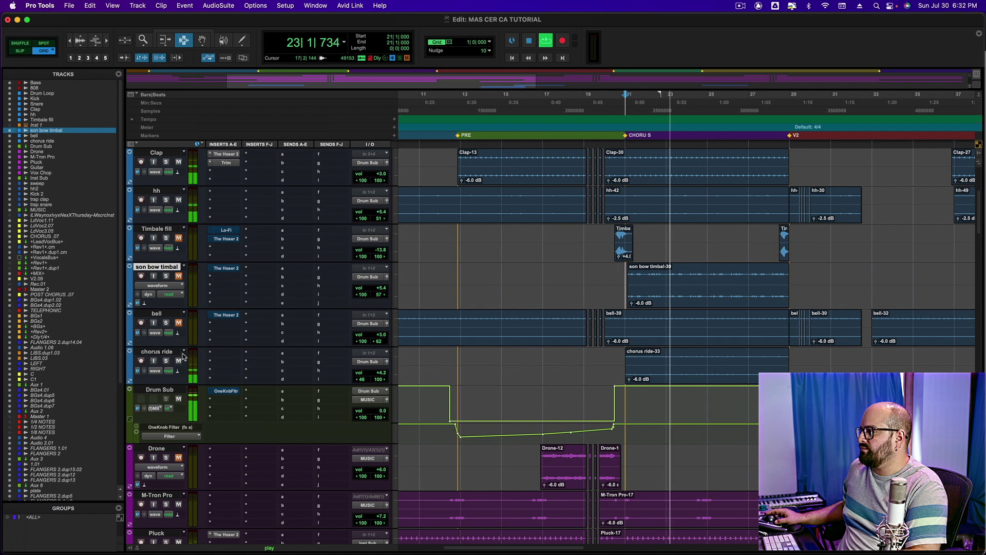
key("space")
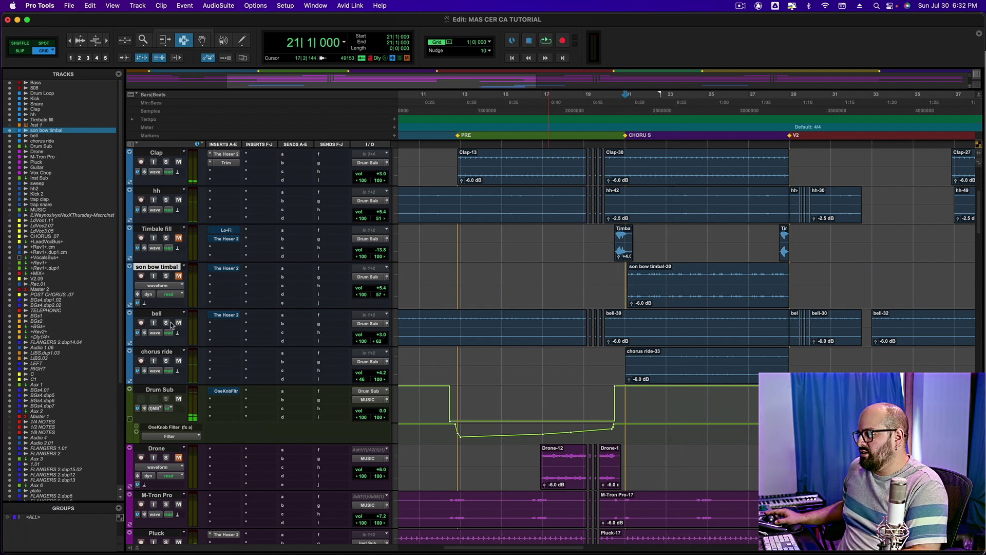
Unmute the bell and audition it from bar 21, first soloed and then with the mix, keeping The Hoser 2 bypassed.
key("space")
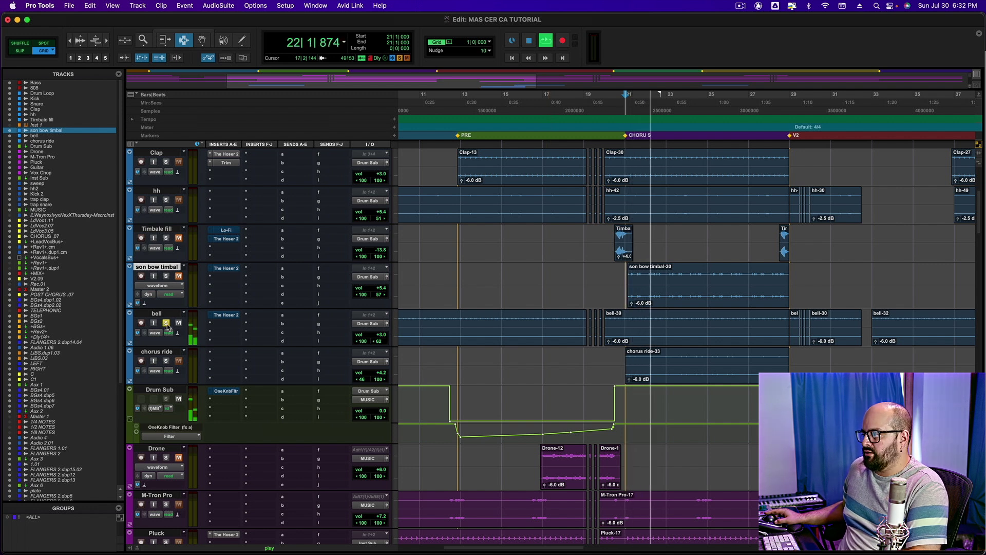
key("space")
left_click(166, 323)
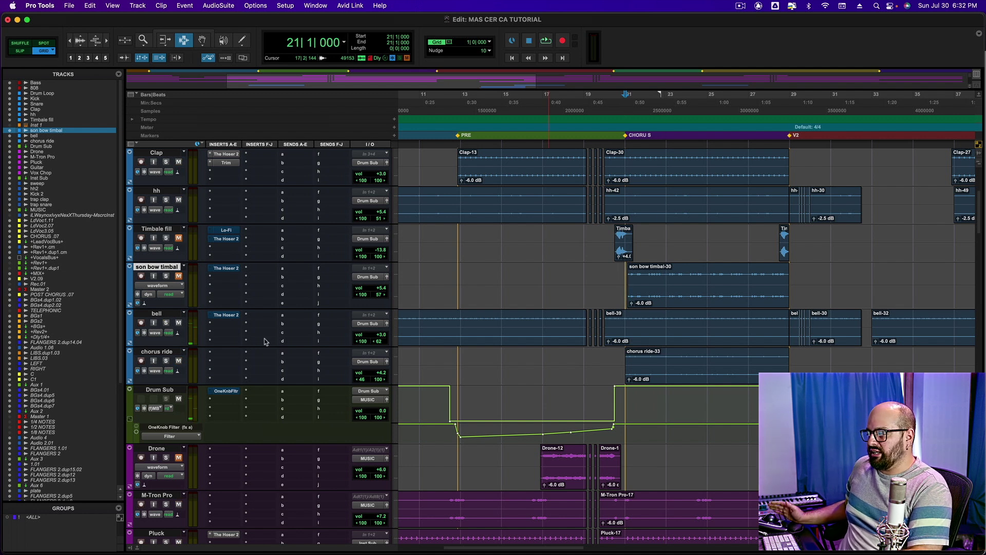
key("space")
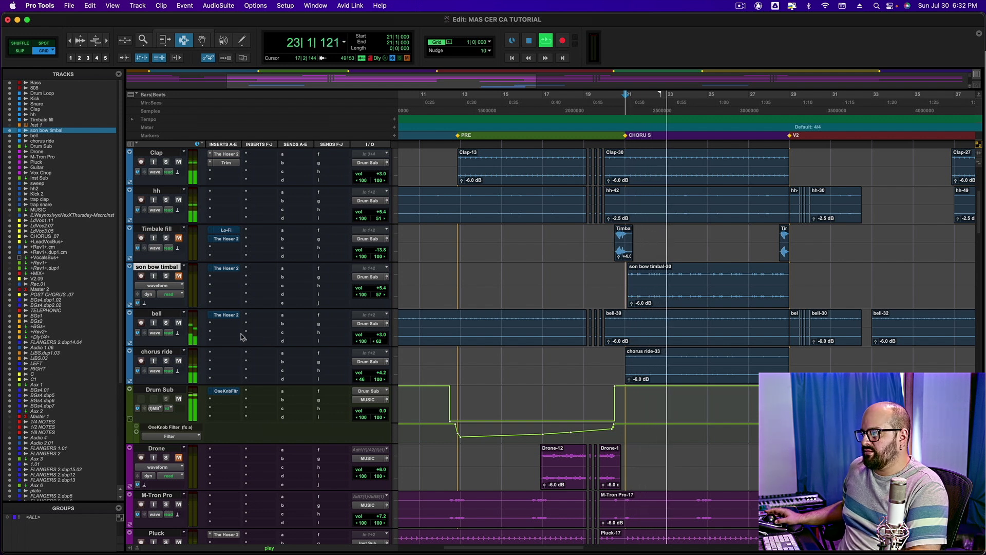
key("space")
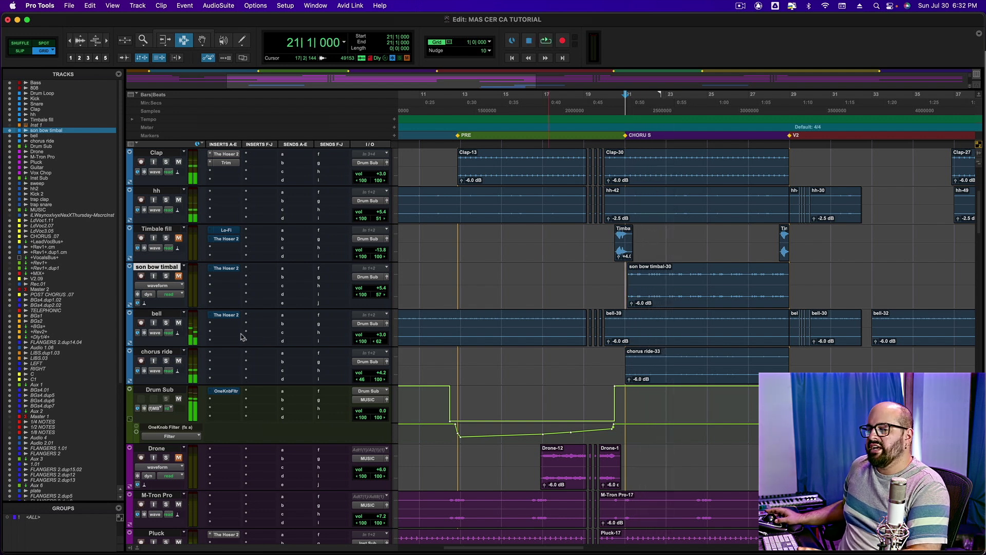
Compare the bell's The Hoser 2 bypassed and active with the mix from bar 21, leave it active, and close the plug-in.
left_click(223, 315)
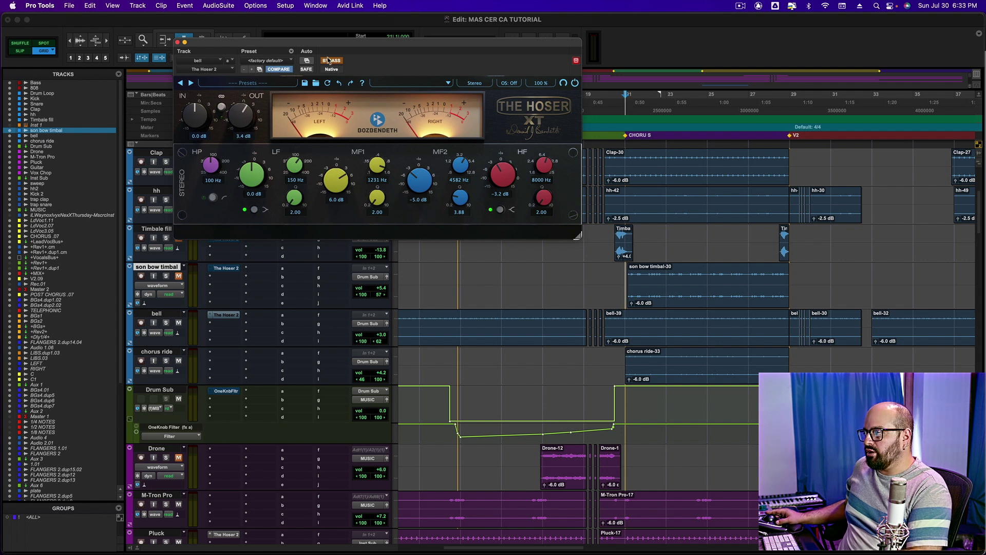
key("space")
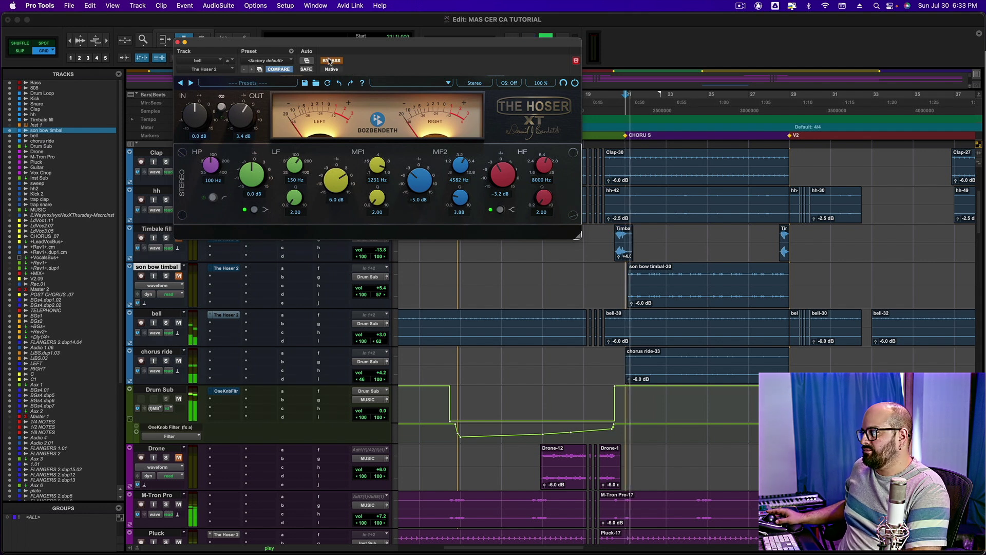
left_click(330, 60)
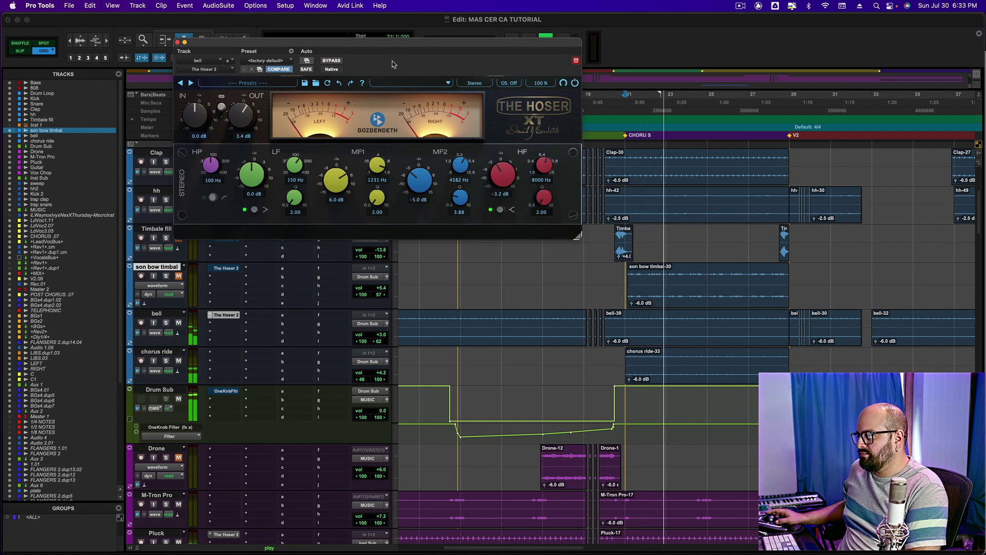
left_click(324, 61)
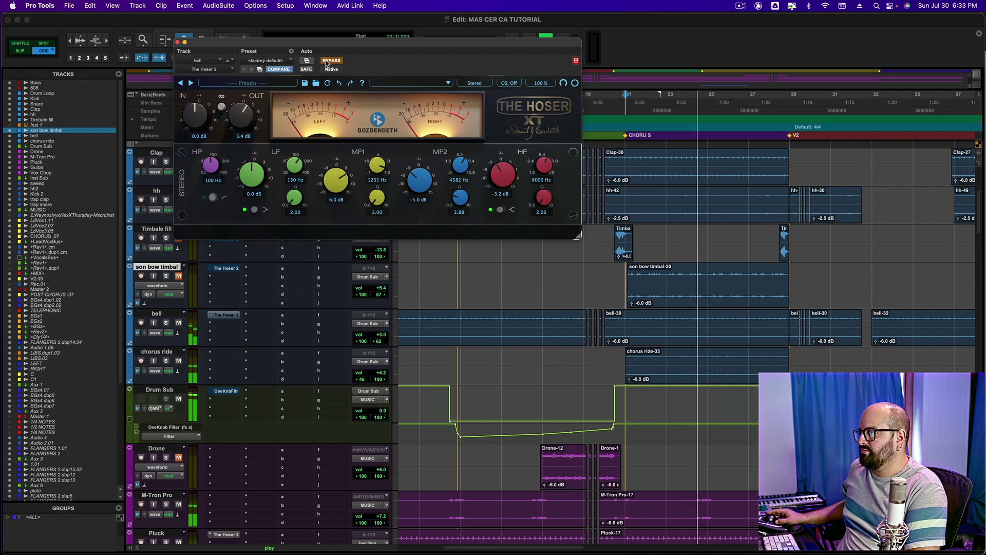
left_click(325, 61)
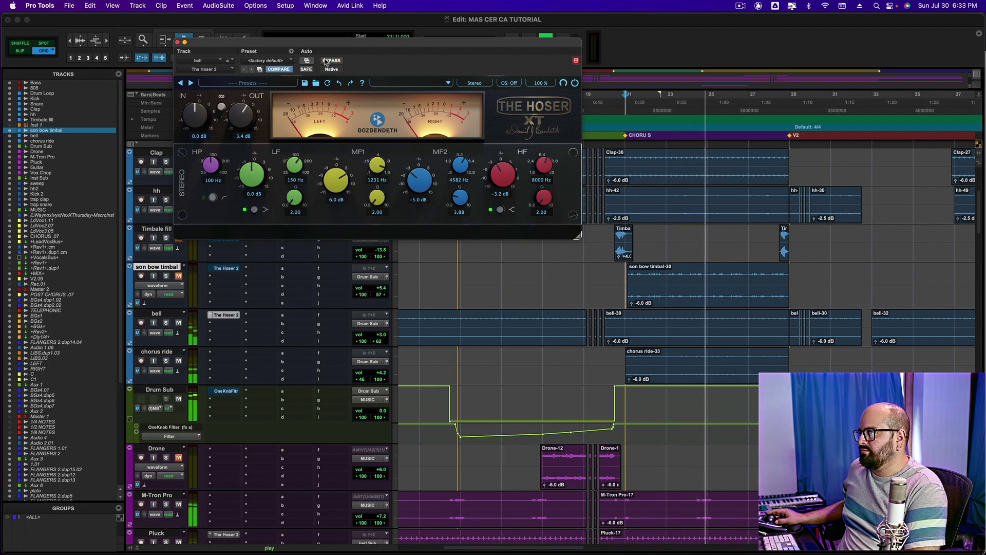
left_click(177, 42)
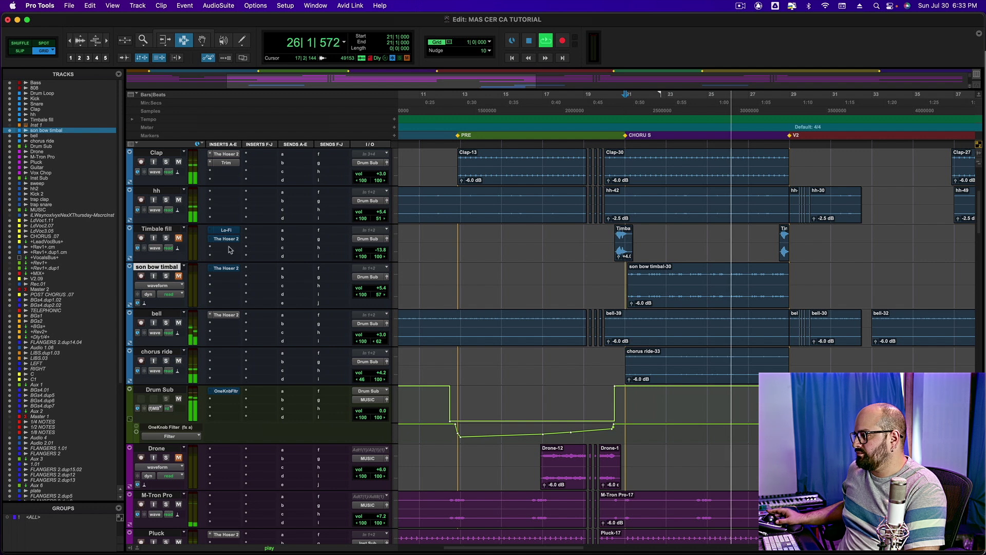
key("space")
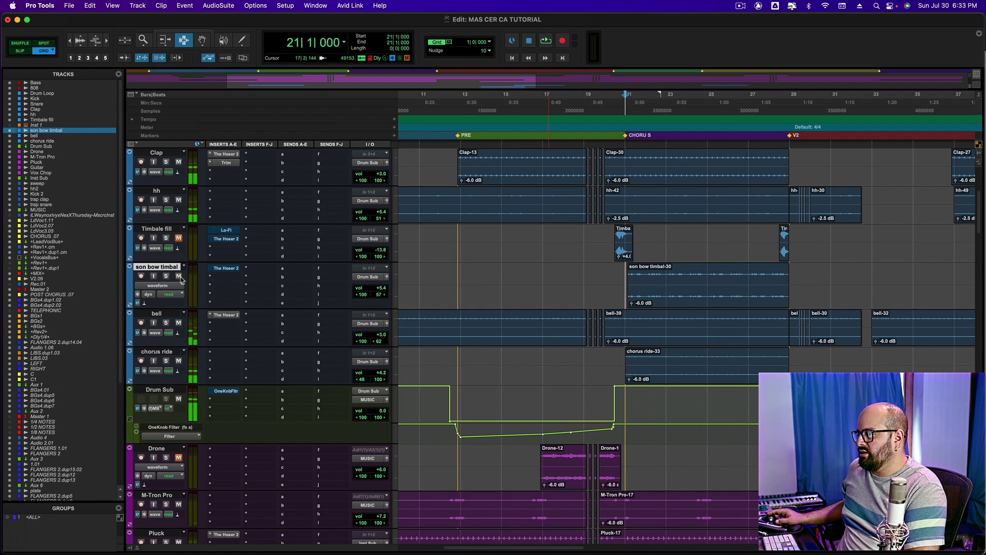
Unmute son bow timbal and compare its The Hoser 2 bypassed and active with the mix from bar 21, leaving it active.
left_click(226, 268)
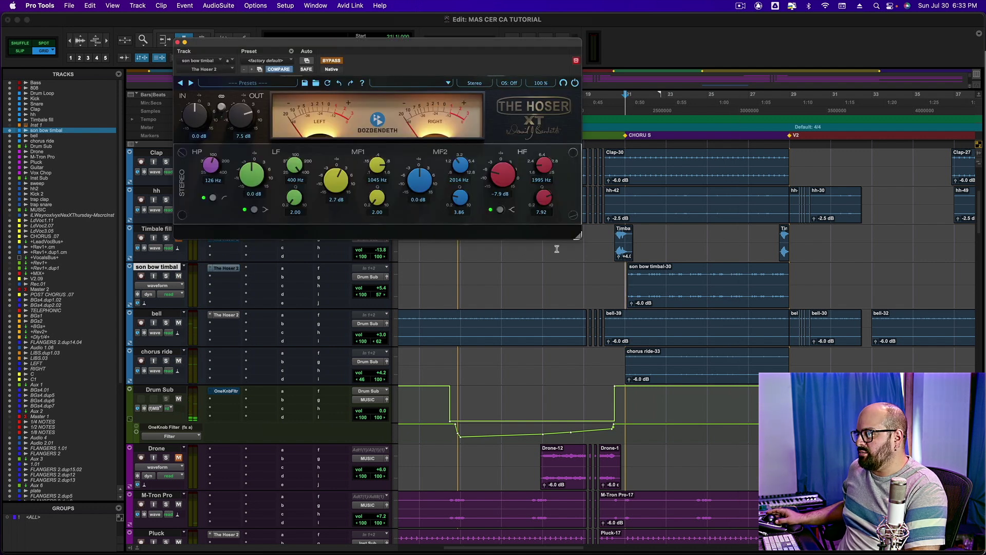
key("space")
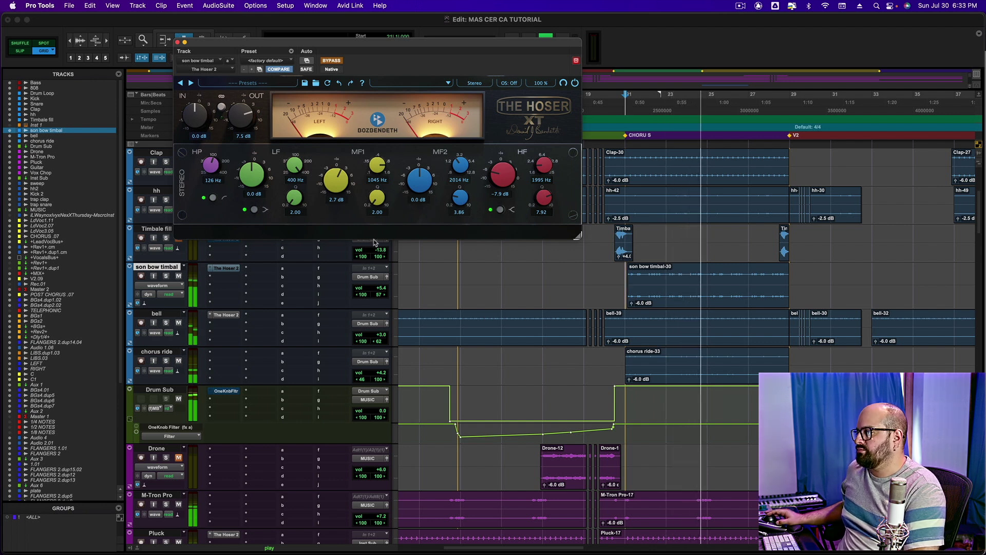
key("space")
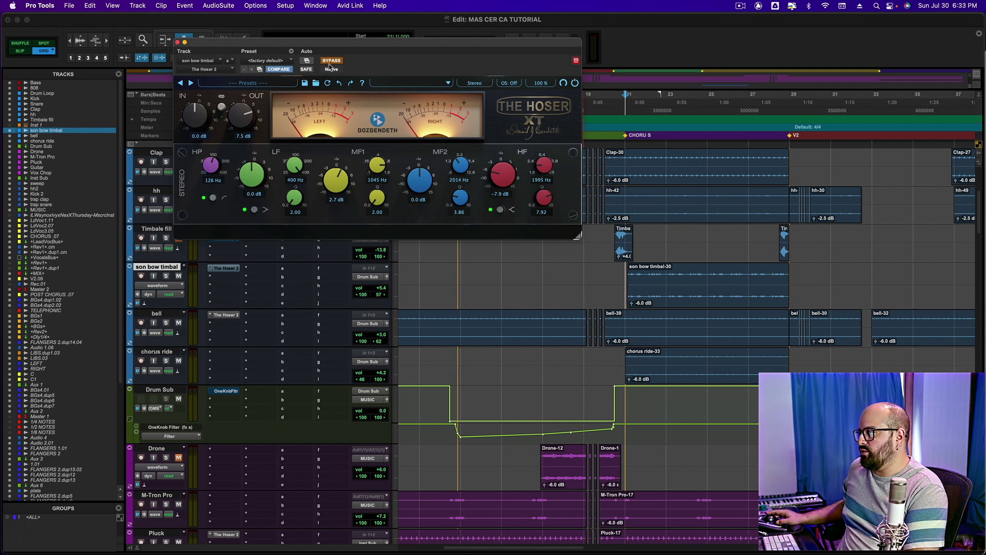
key("space")
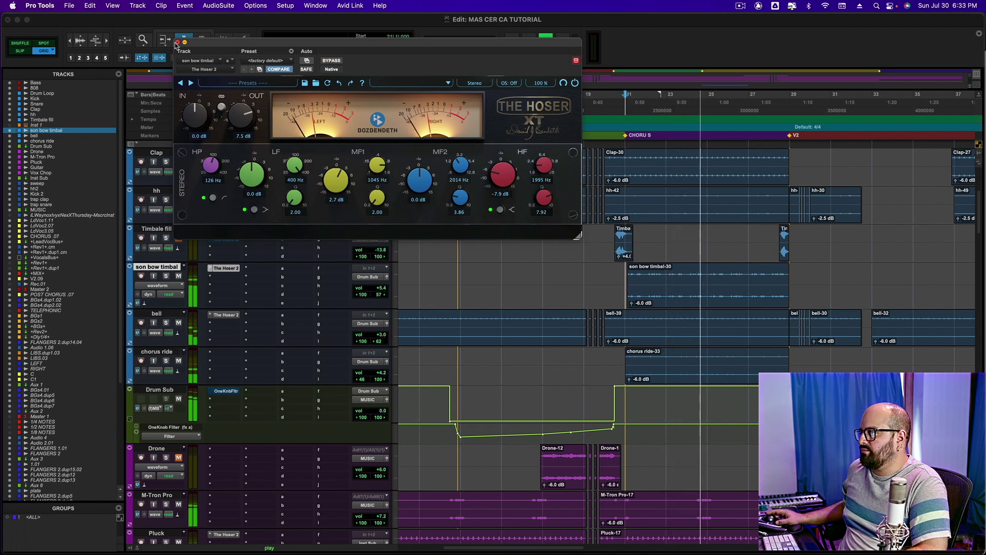
left_click(178, 42)
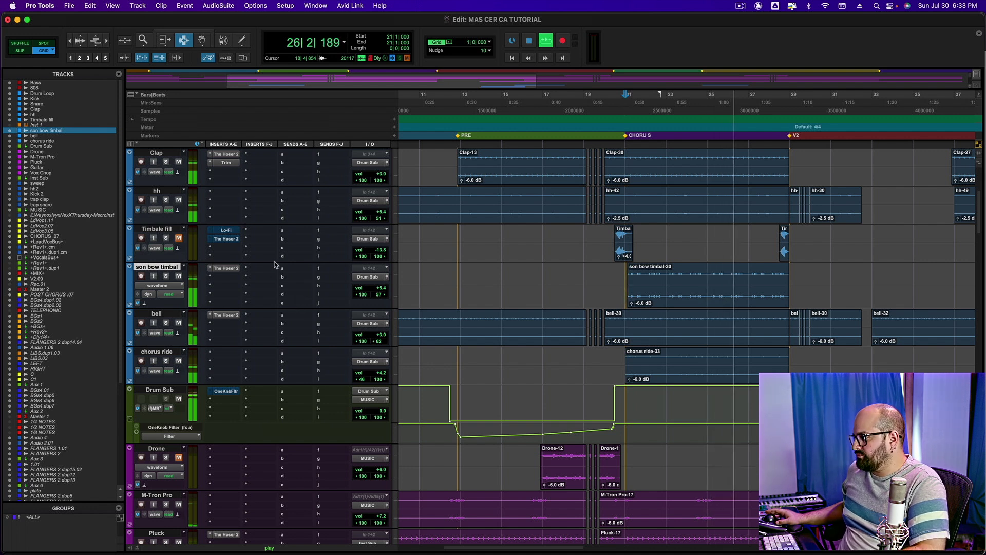
key("space")
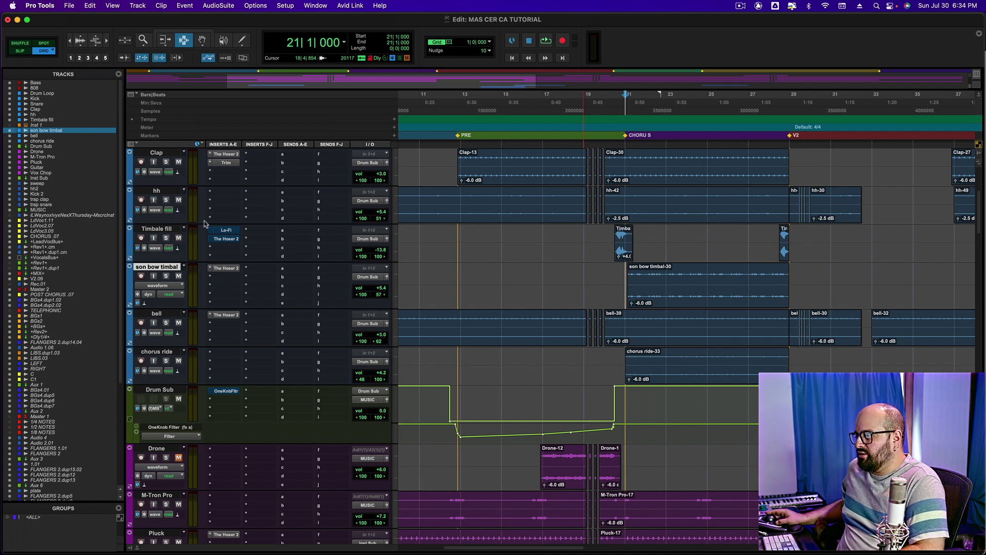
Unmute the Timbale fill and take its Lo-Fi and The Hoser 2 inserts out of bypass.
left_click(225, 229, "shift+super")
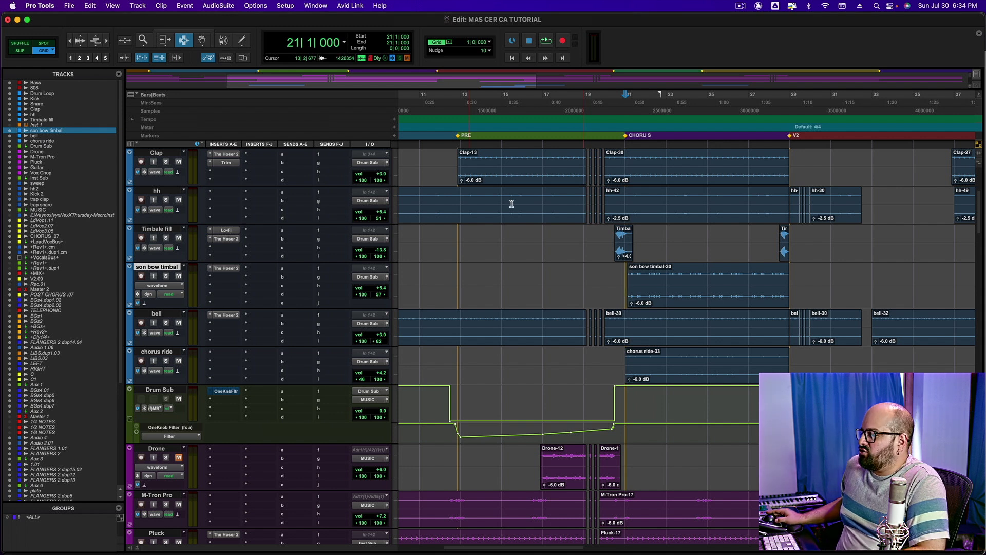
Unmute the +VocalsBus+ and audition the CHORUS .07 vocal with the mix from bar 21.
scroll(511, 203, "down", 5)
scroll(512, 197, "down", 8)
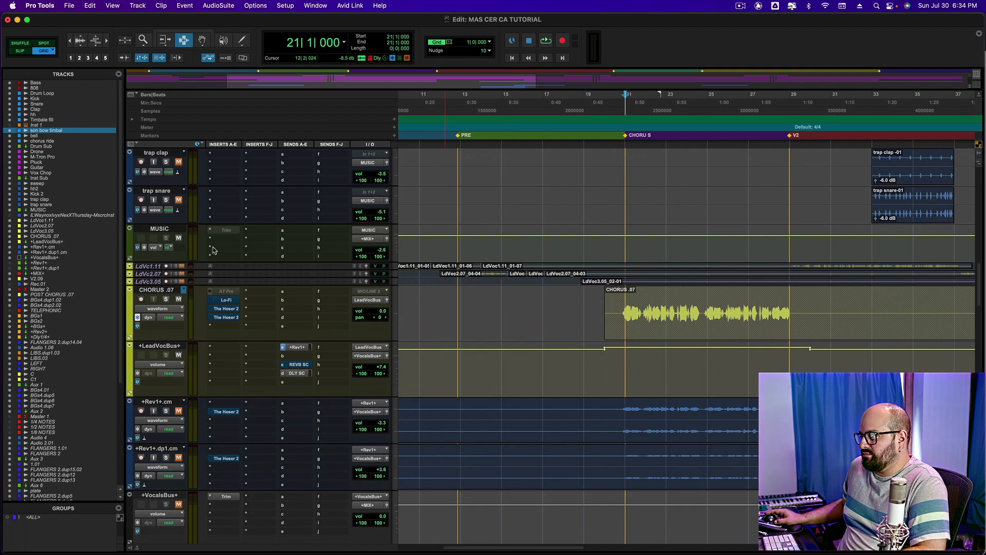
key("space")
scroll(211, 257, "down", 2)
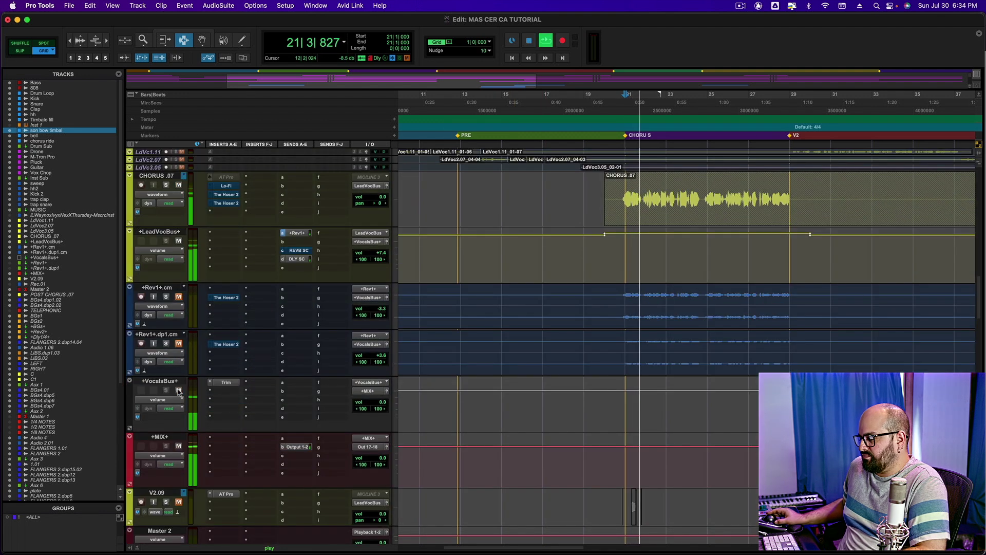
scroll(312, 273, "up", 2)
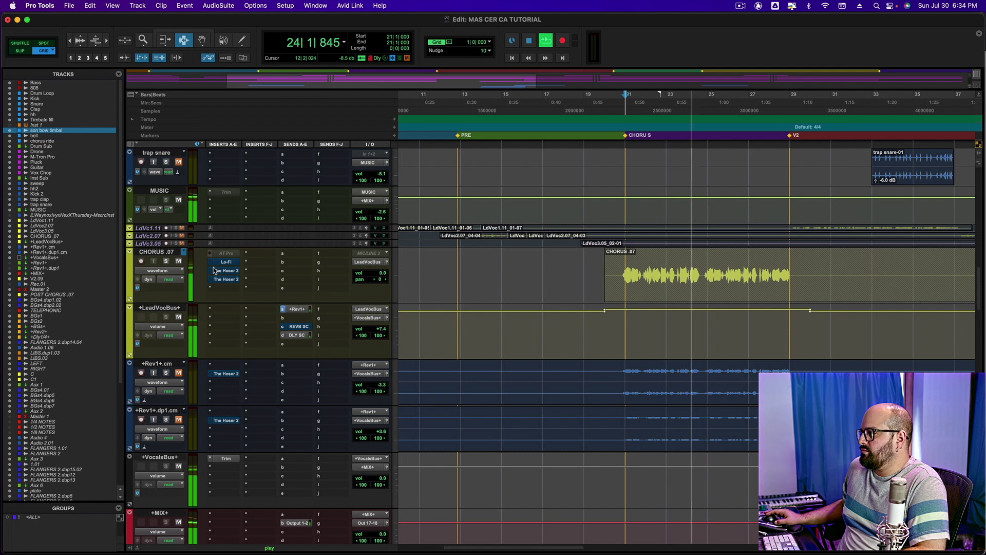
key("space")
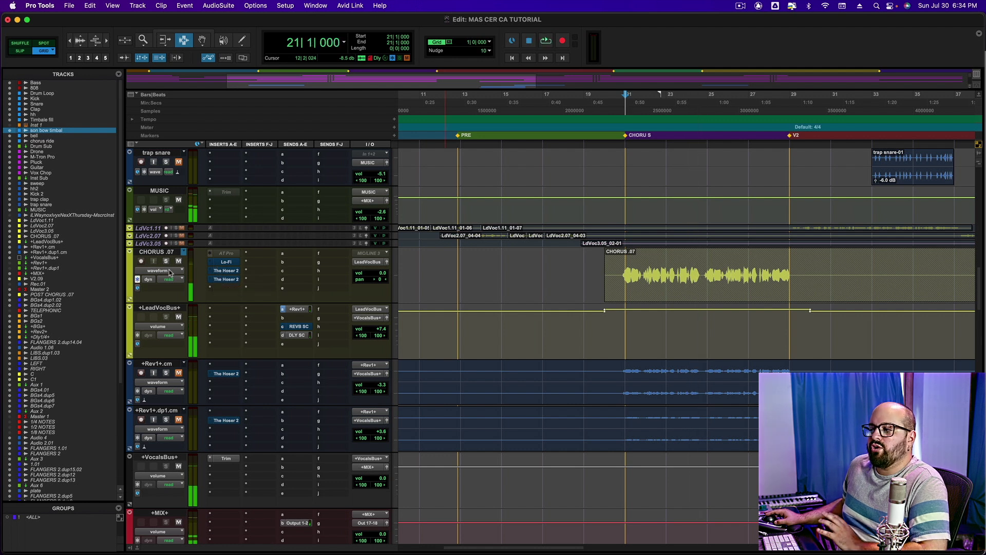
Solo the CHORUS .07 vocal and audition it from bar 21 with its inserts bypassed.
left_click(625, 274)
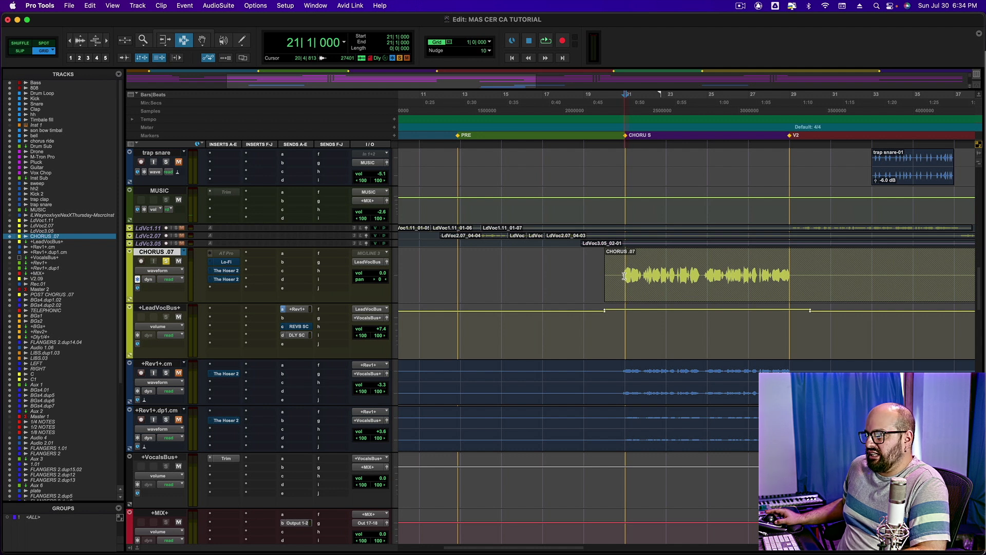
key("space")
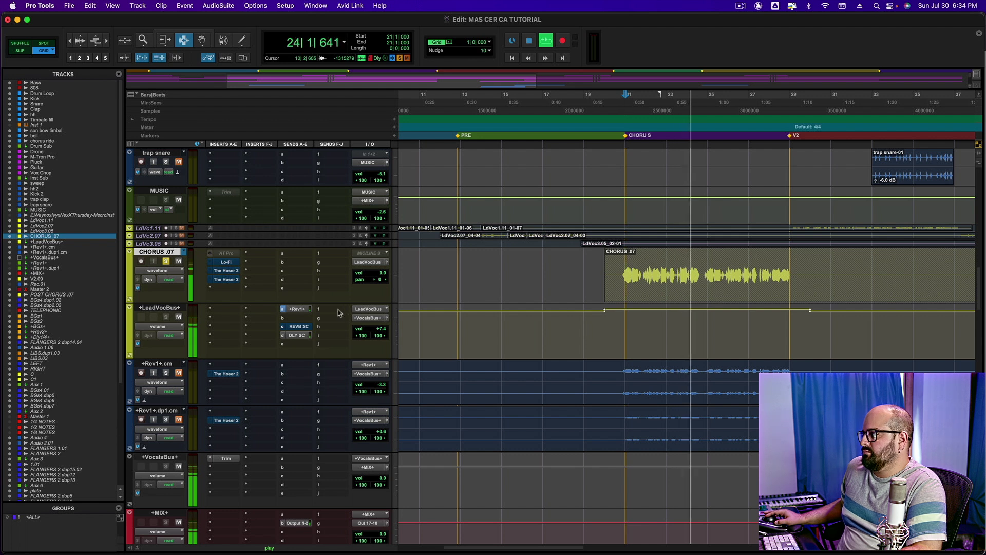
key("space")
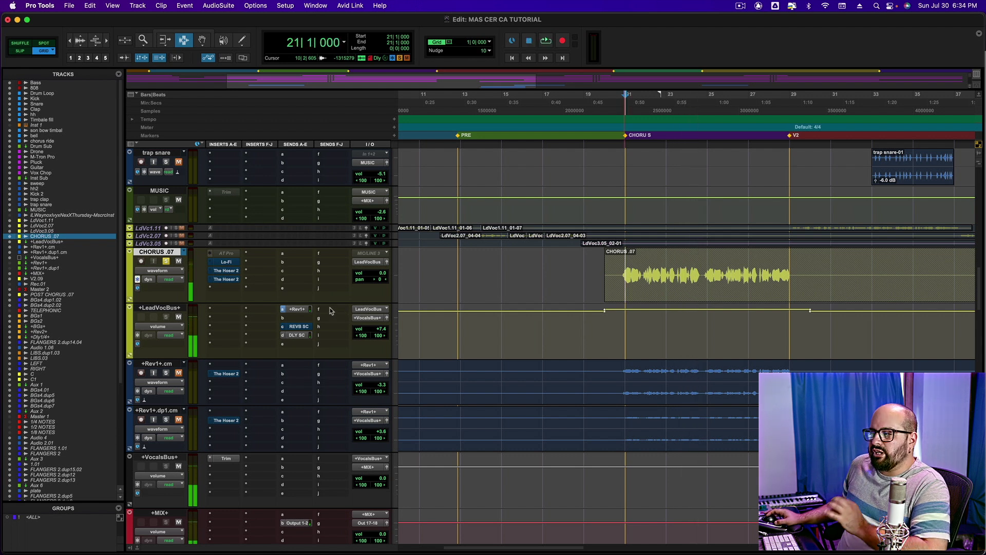
Compare the soloed CHORUS .07's first The Hoser 2 bypassed and active from bar 21, leave it active, and close the plug-in.
left_click(224, 272)
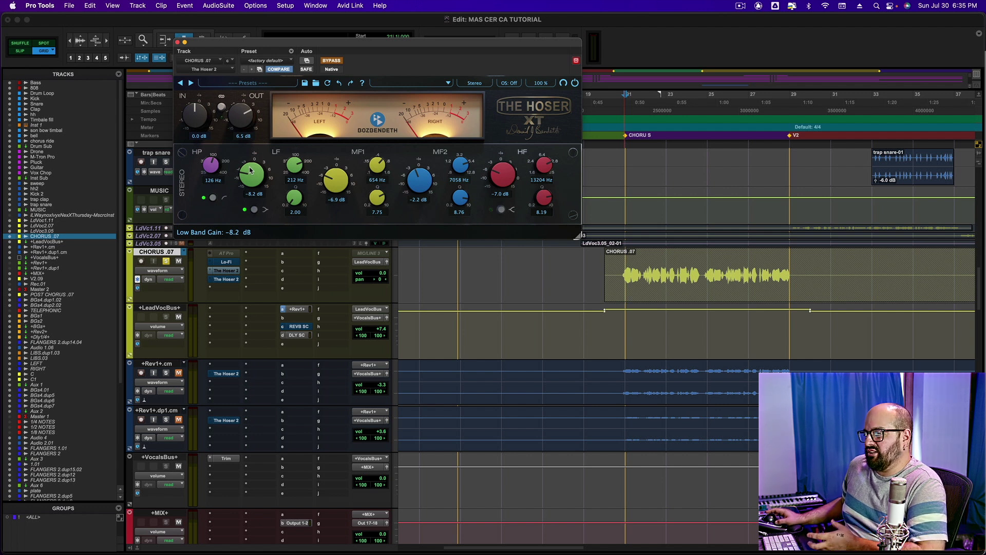
key("space")
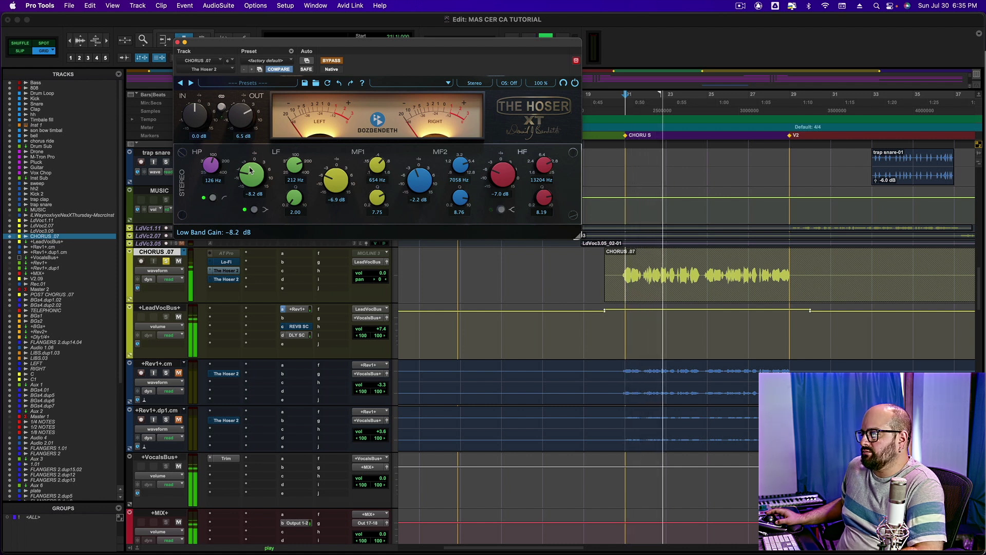
key("space")
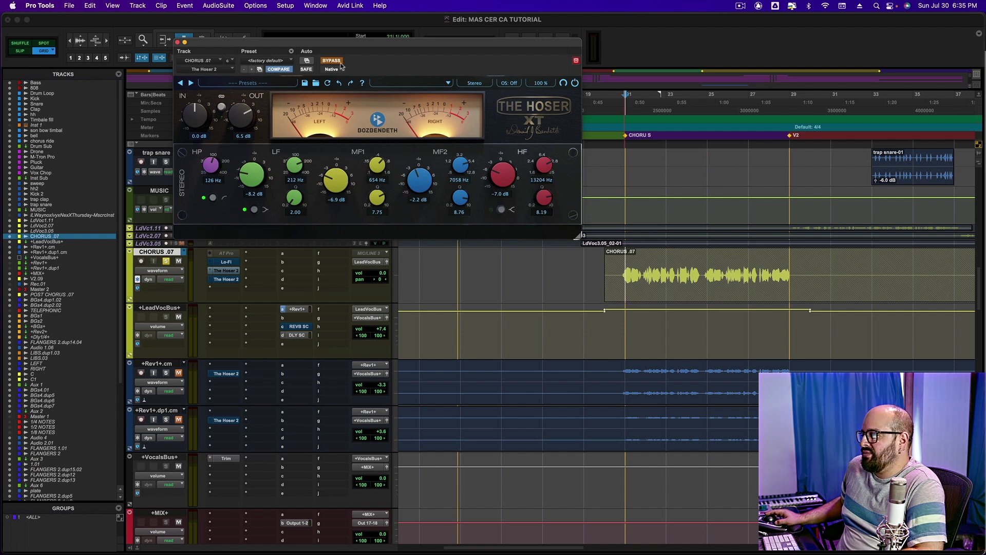
key("space")
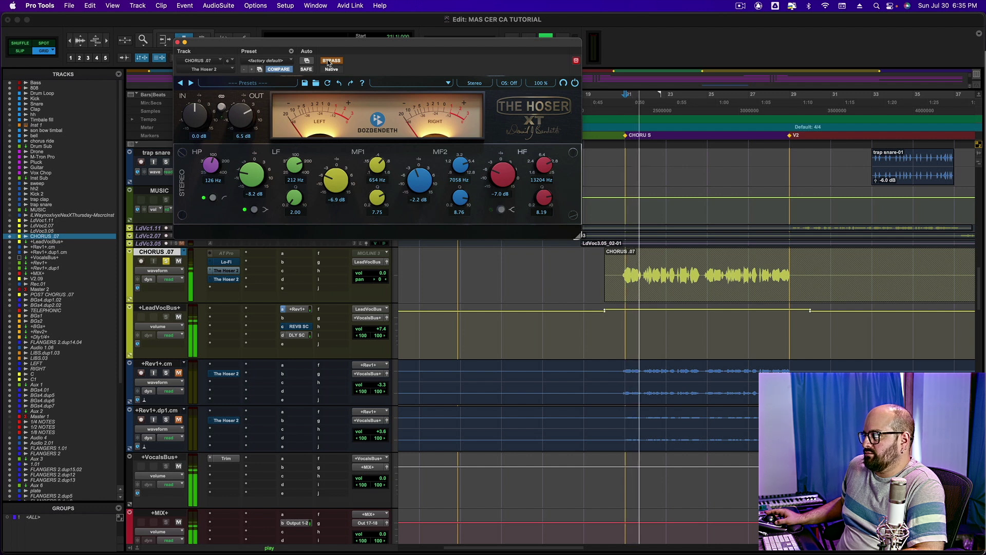
left_click(330, 61)
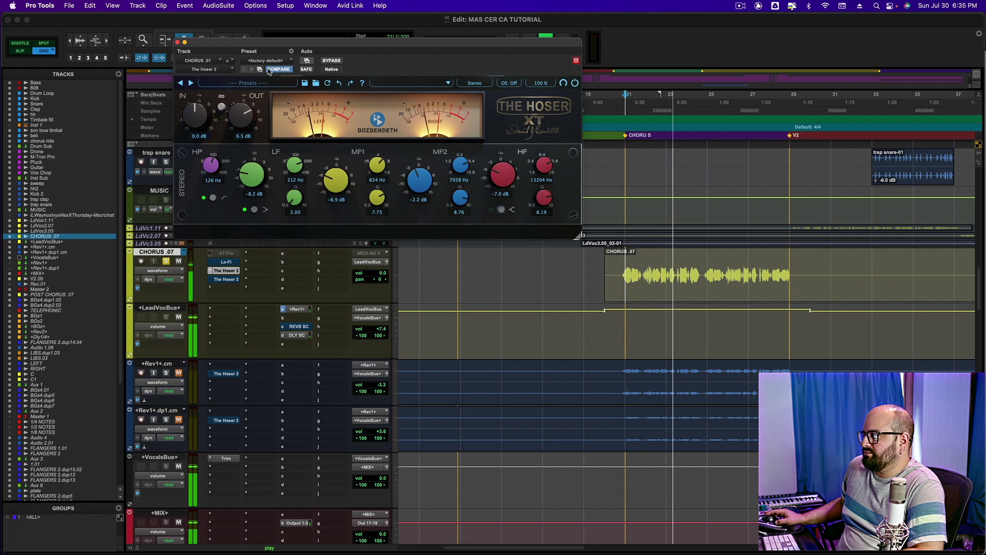
left_click(177, 42)
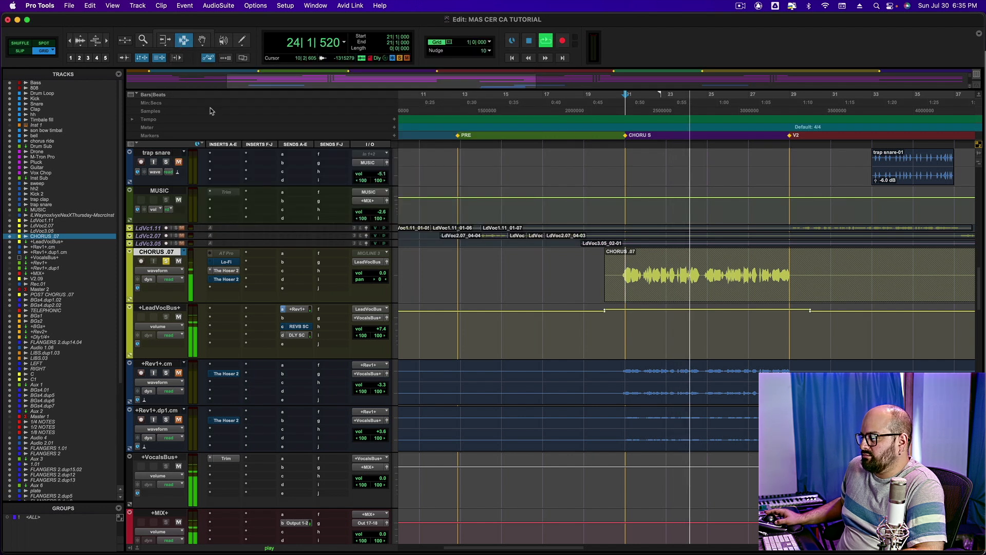
key("space")
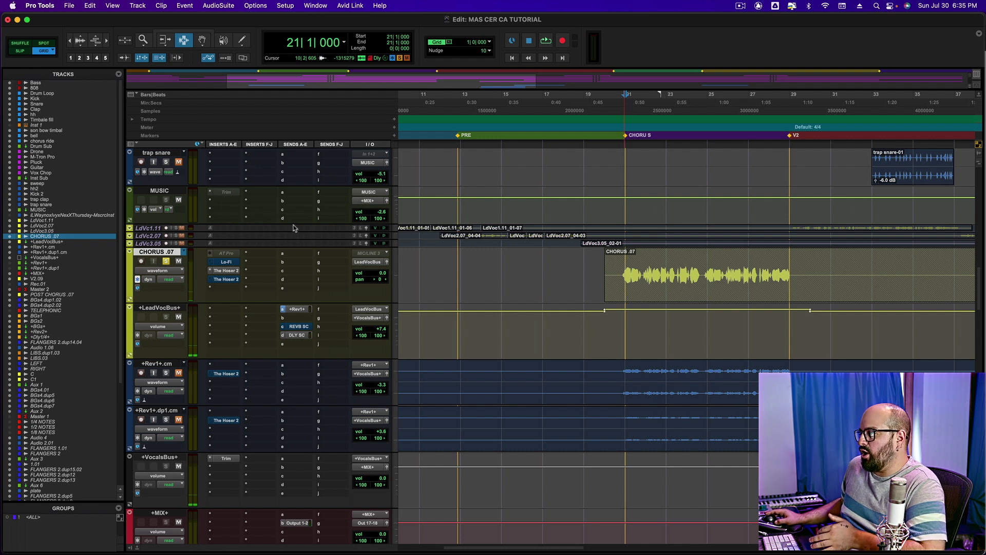
Unsolo CHORUS .07 and audition it with the mix from bar 21.
key("space")
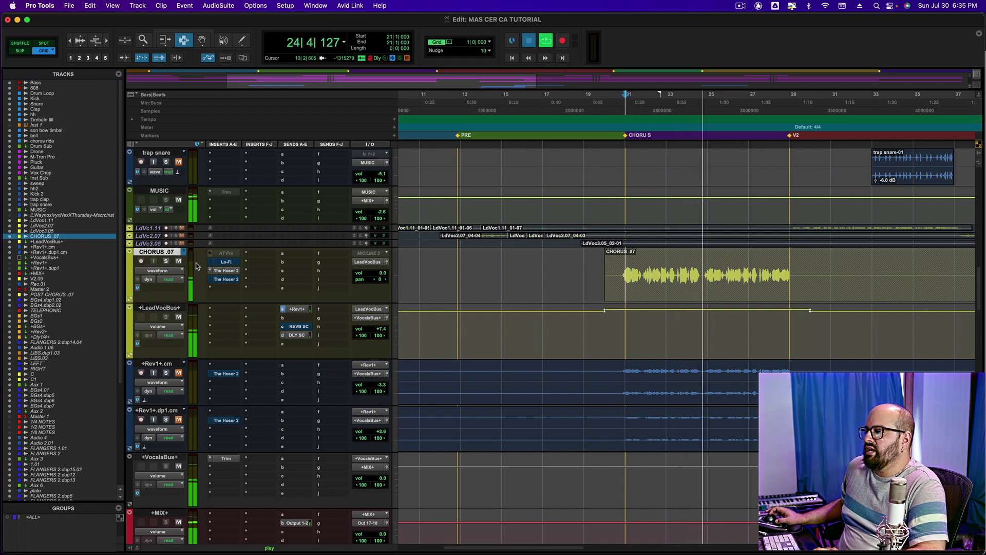
key("space")
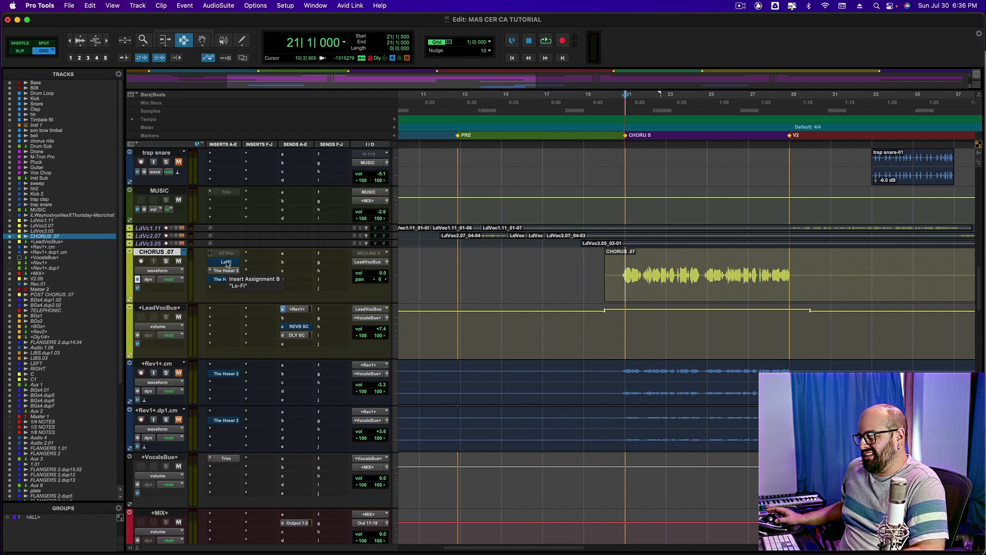
Solo CHORUS .07 and compare its Lo-Fi insert active and bypassed from bar 21, leaving it active and closing the plug-in.
left_click(227, 262)
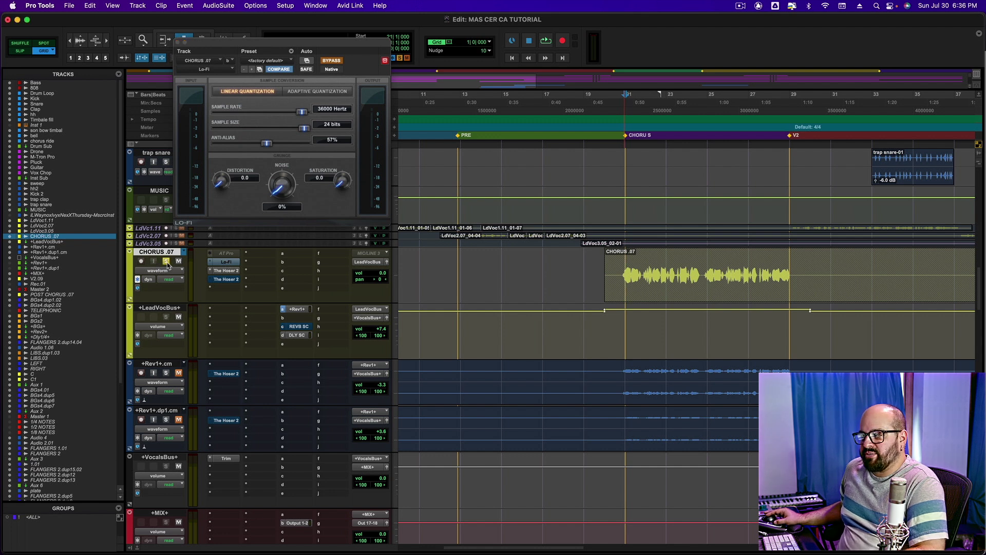
left_click(331, 61)
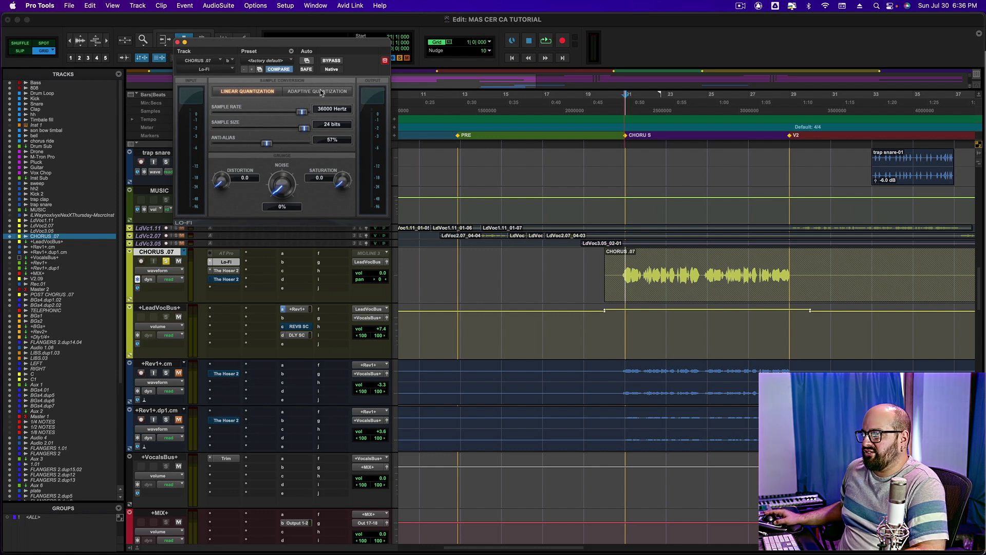
key("space")
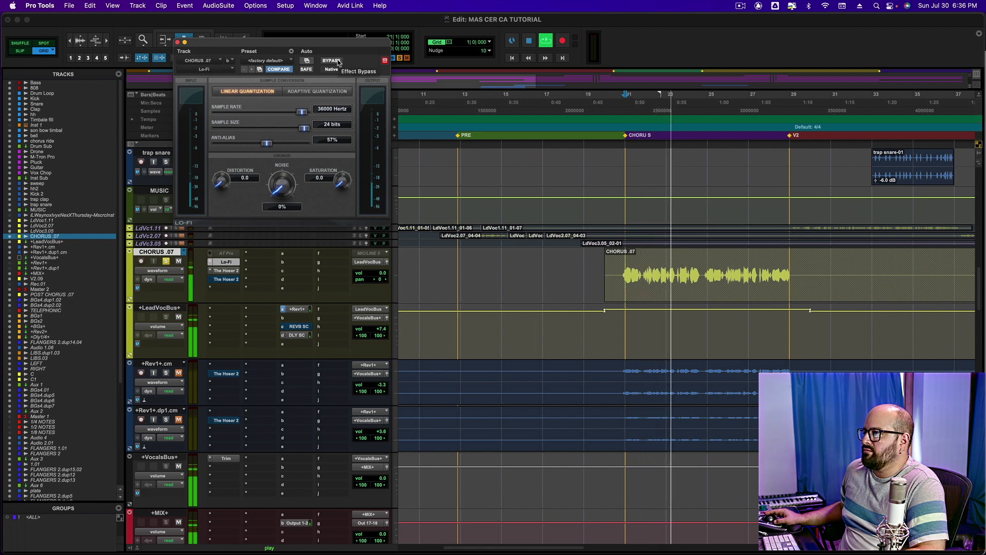
key("space")
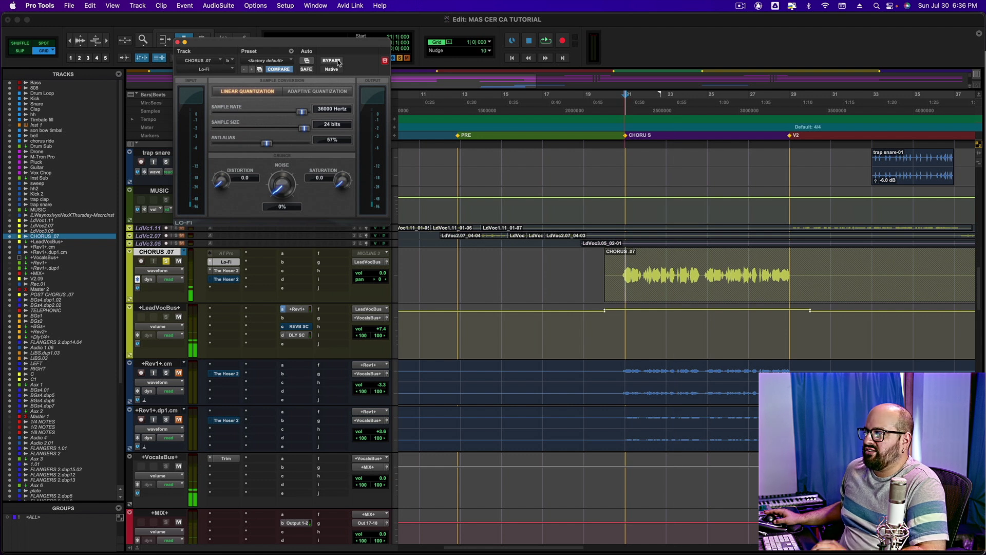
left_click(338, 62)
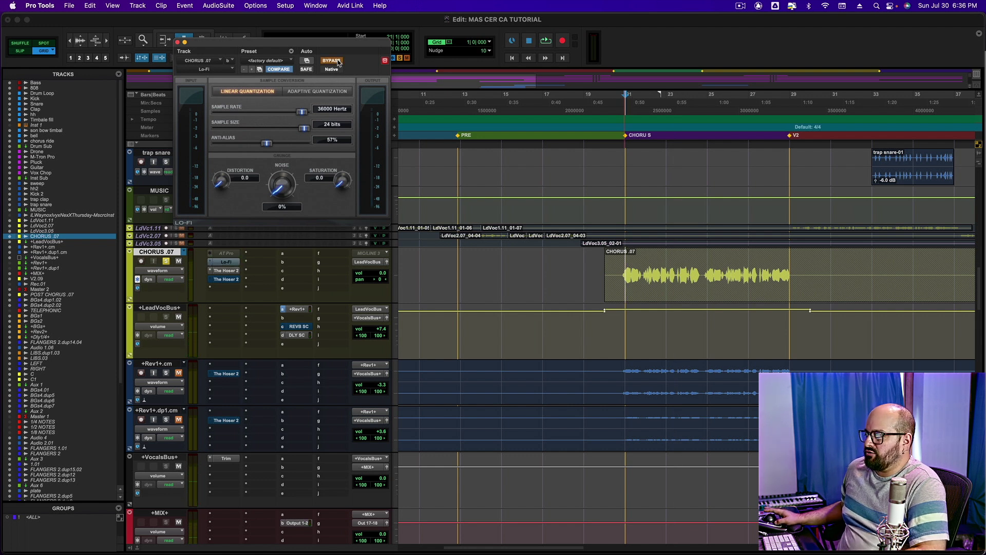
key("space")
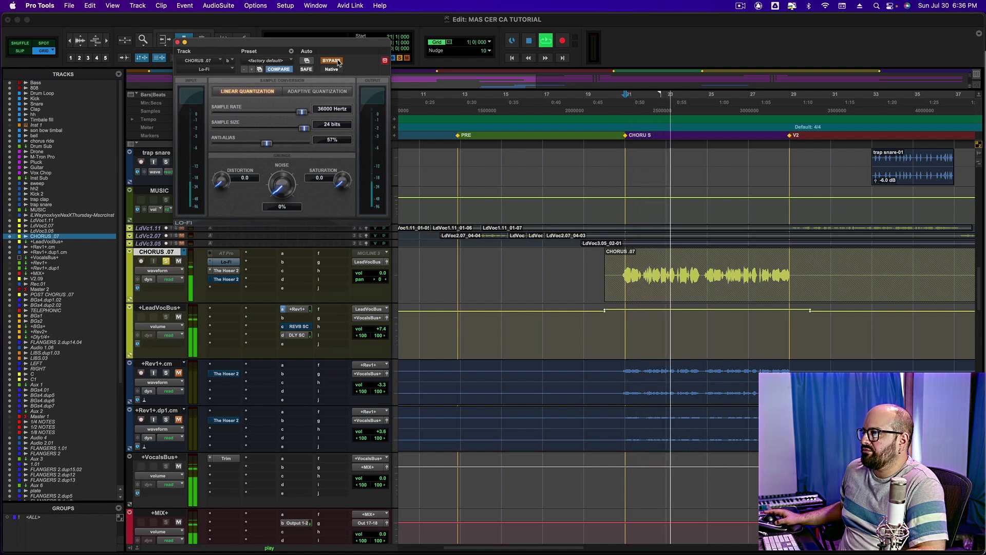
key("space")
left_click(331, 61)
key("space")
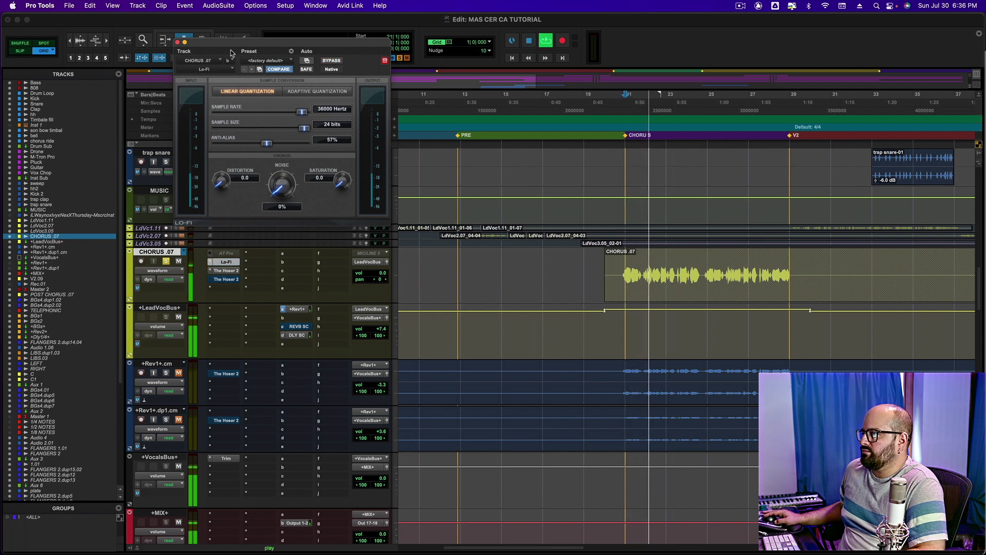
left_click(177, 43)
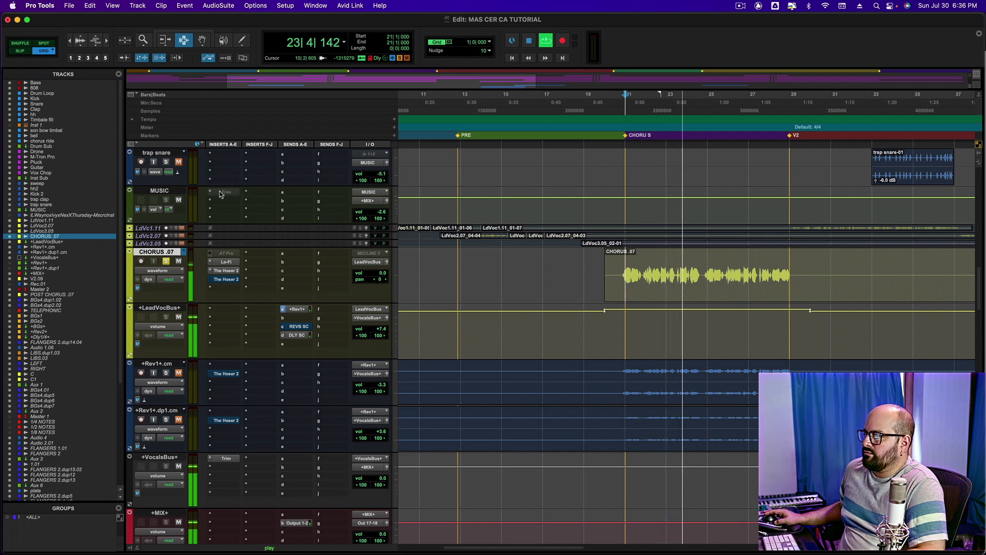
key("space")
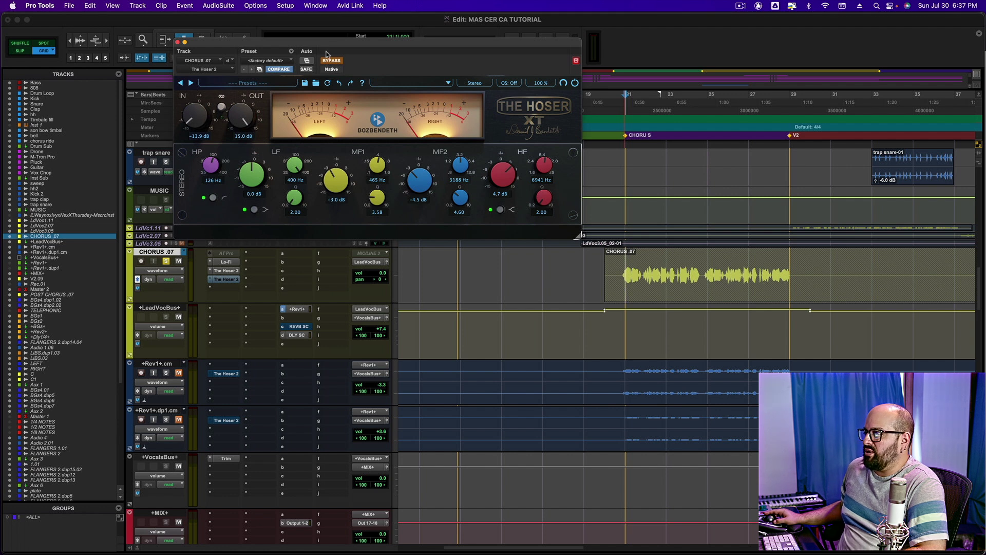
Compare the soloed CHORUS .07's second The Hoser 2 bypassed and active from bar 21, leave it active, and close the plug-in.
key("space")
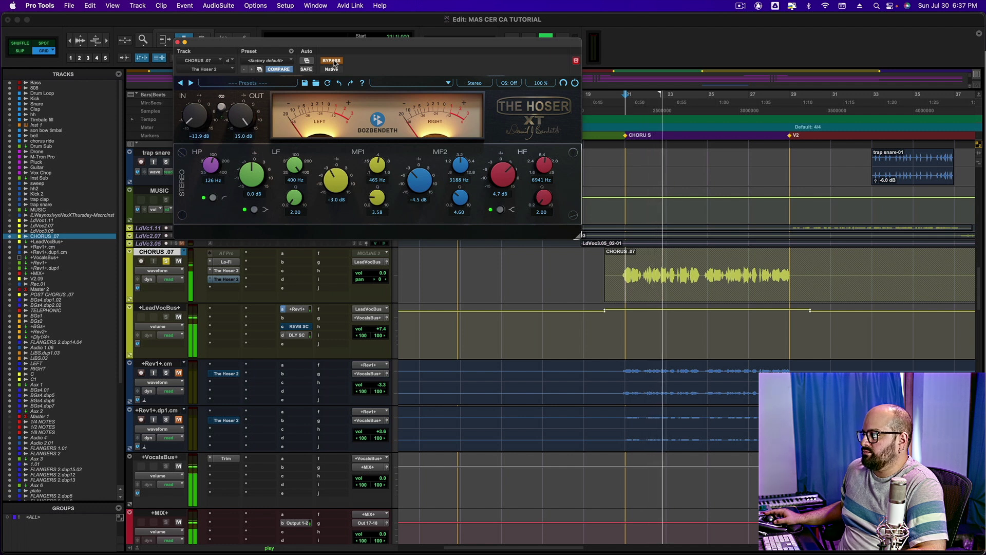
key("space")
left_click(331, 60)
key("space")
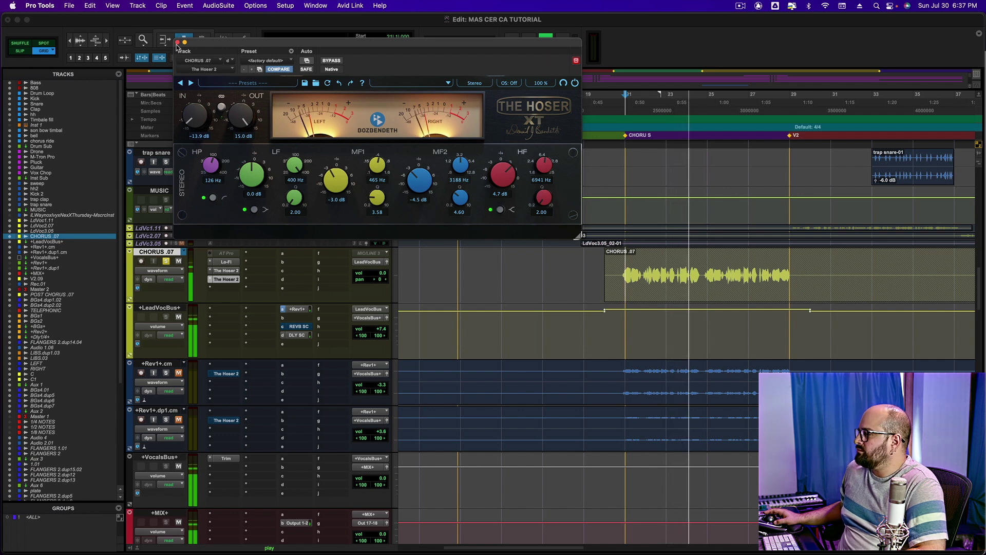
key("space")
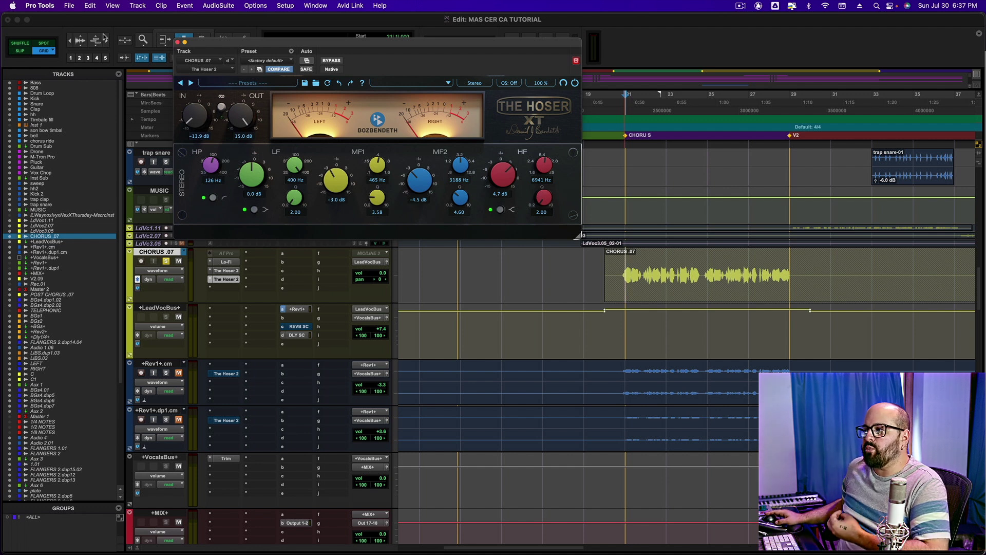
left_click(178, 42)
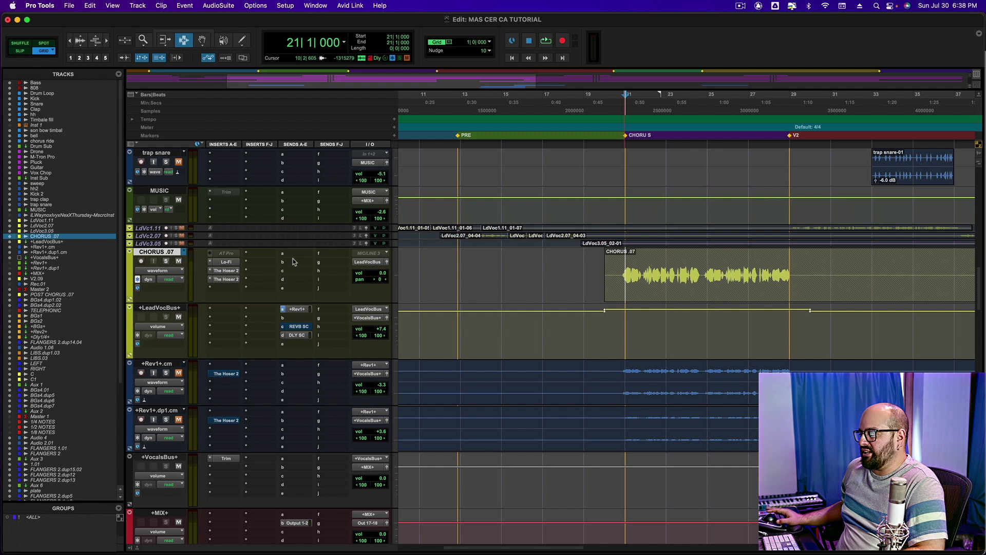
Unsolo CHORUS .07 and audition the mix from bar 21 before and after unmuting +Rev1+.cm and +Rev1+.dp1.cm.
key("space")
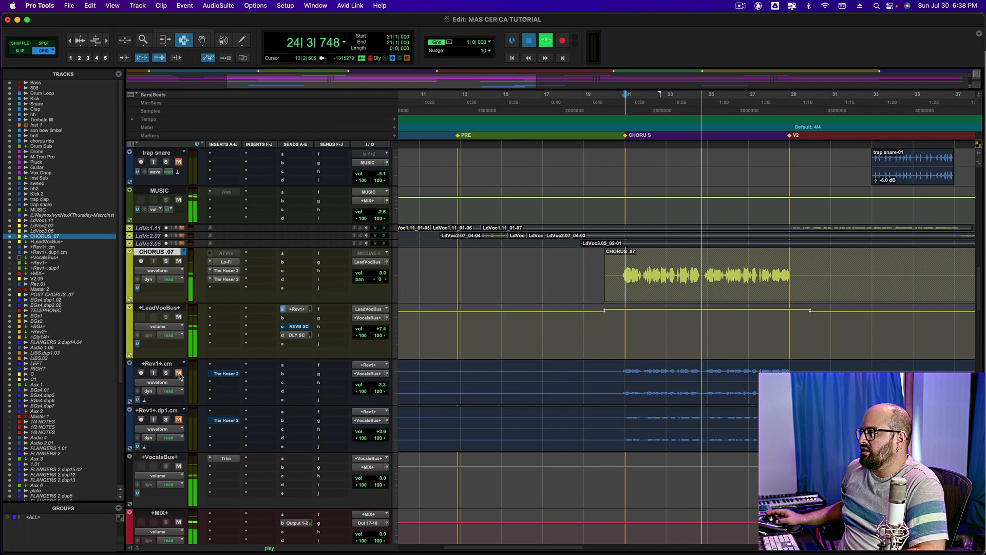
key("space")
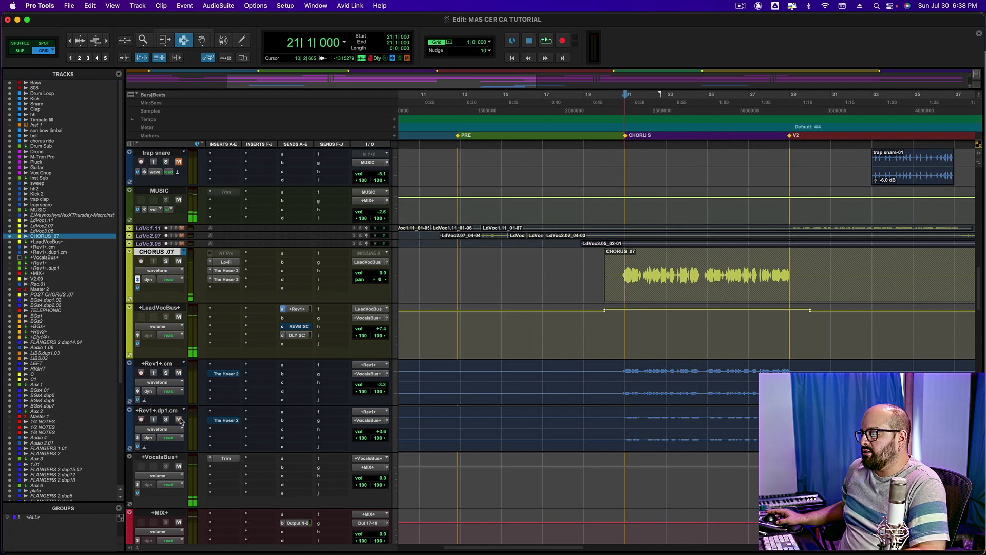
key("space")
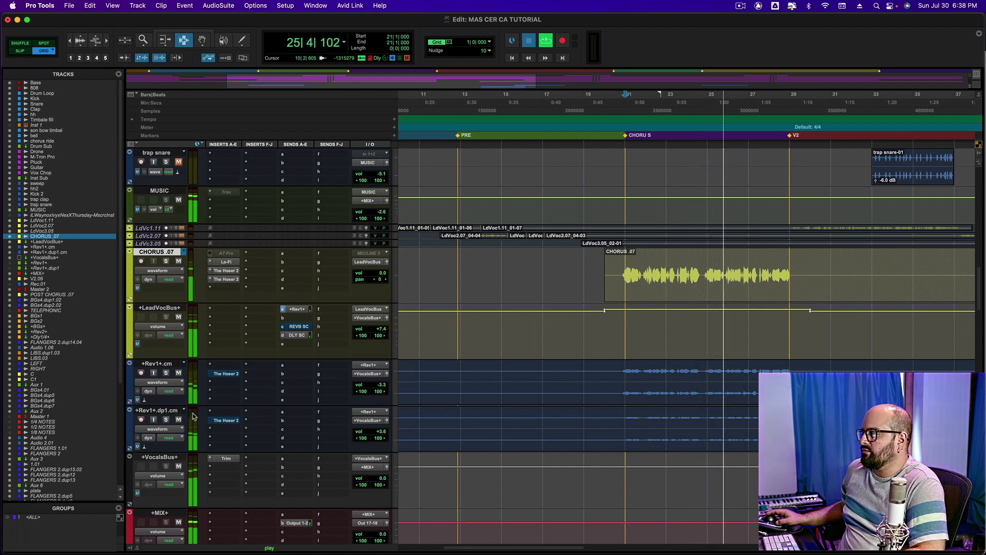
key("space")
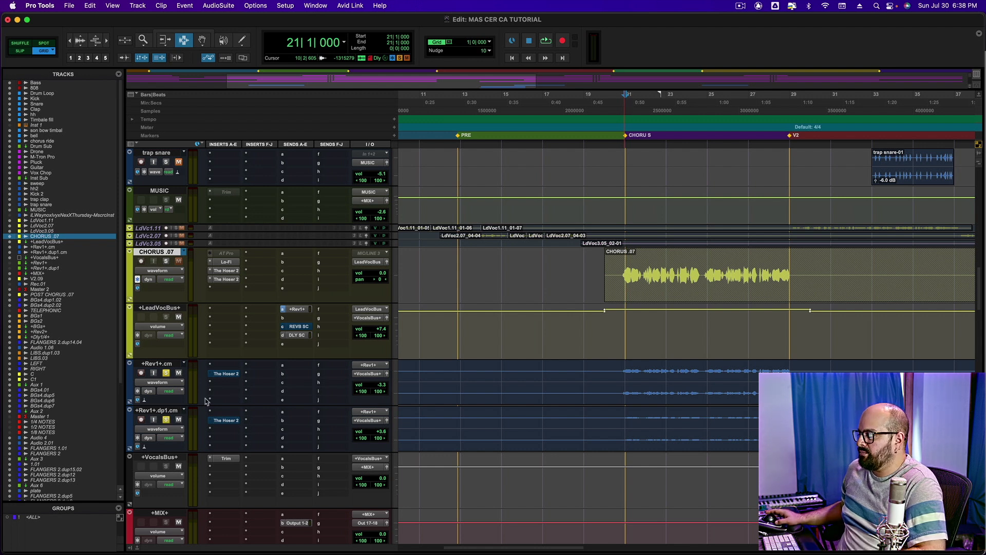
Solo +Rev1+.cm and +Rev1+.dp1.cm and audition them from bar 21 with their The Hoser 2 inserts bypassed and active.
key("space")
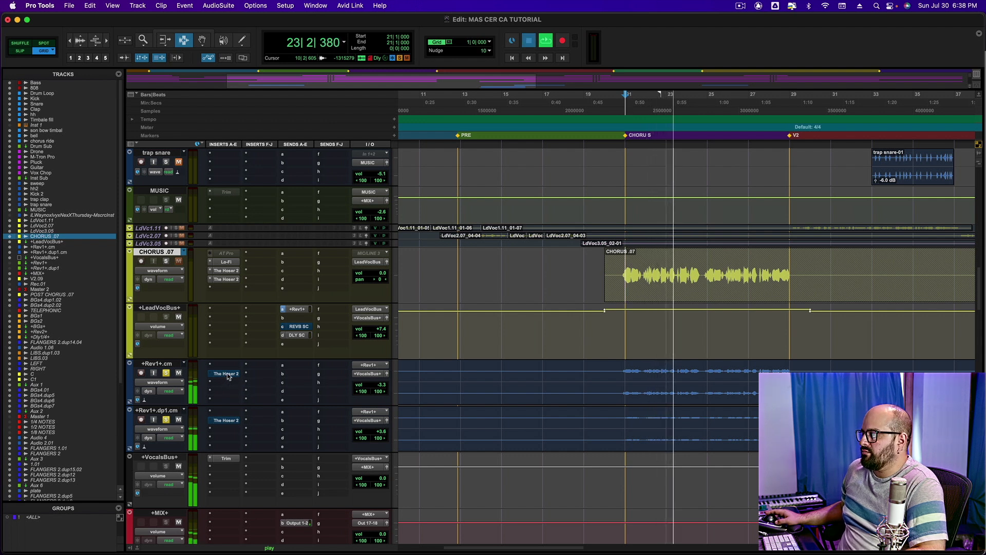
key("space")
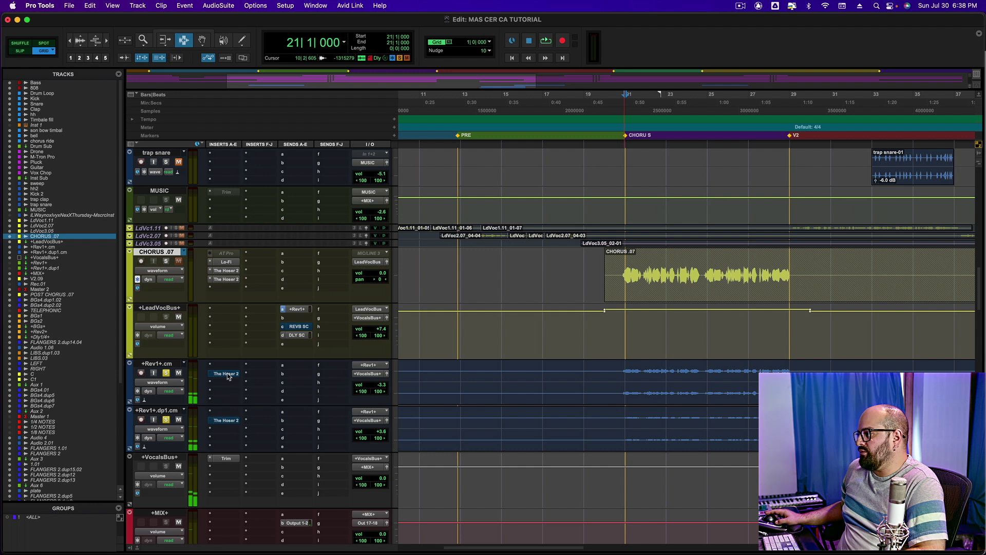
left_click(226, 374)
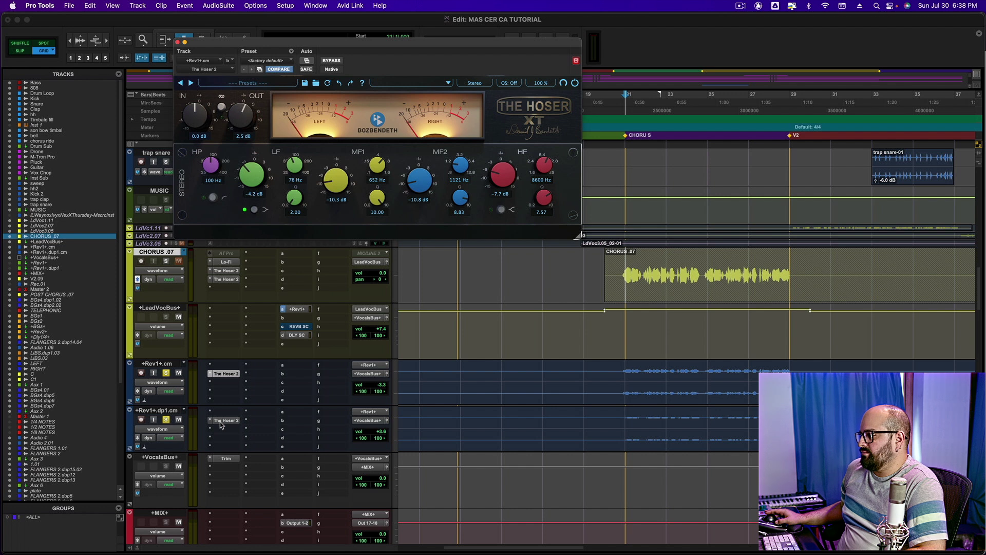
key("space")
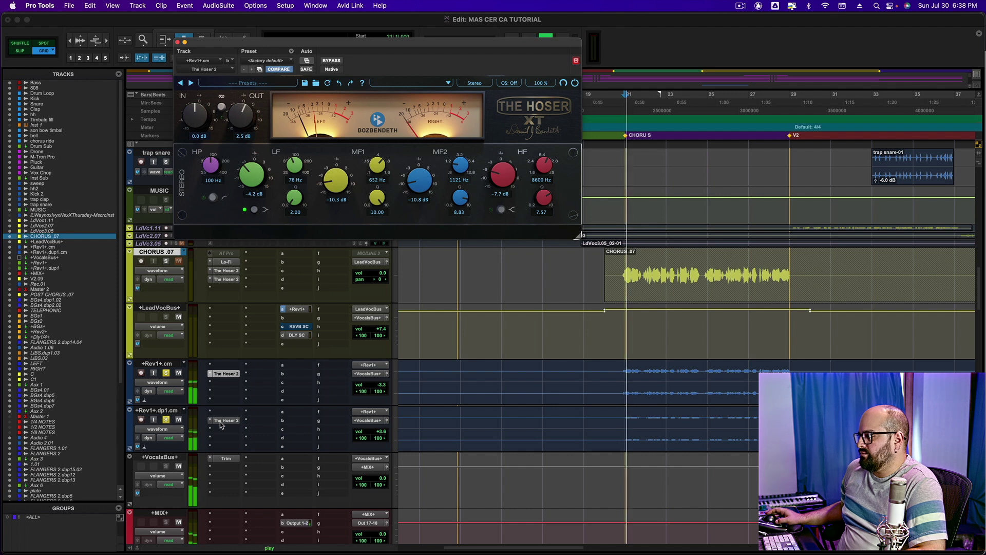
left_click(177, 41)
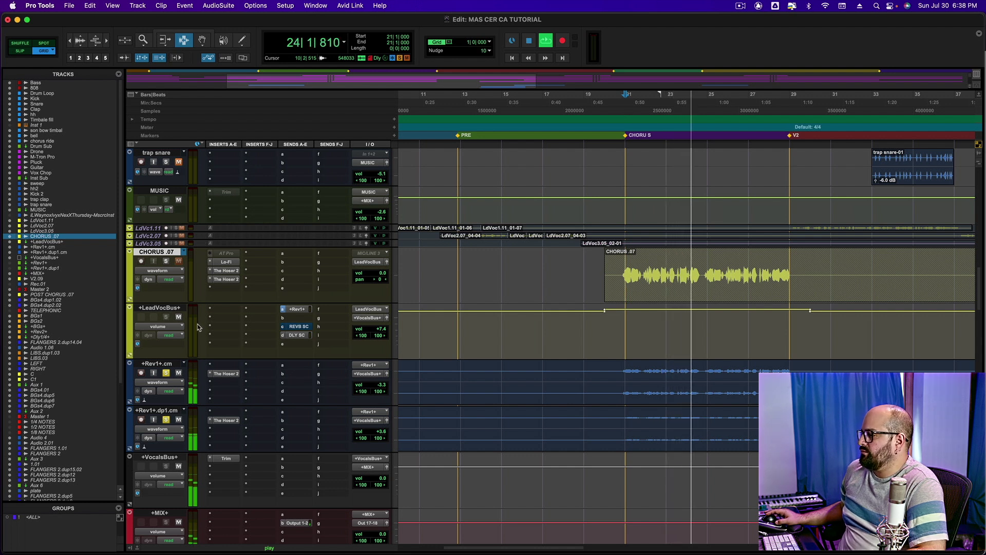
key("space")
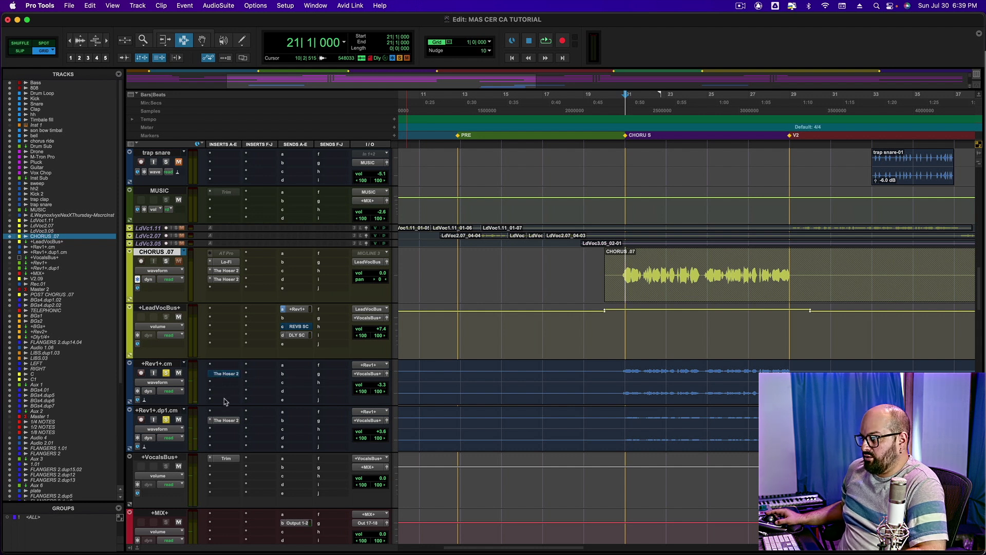
Repeat the bypassed and active comparison of The Hoser 2 on both soloed reverb tracks from bar 21, leaving both inserts active.
key("space")
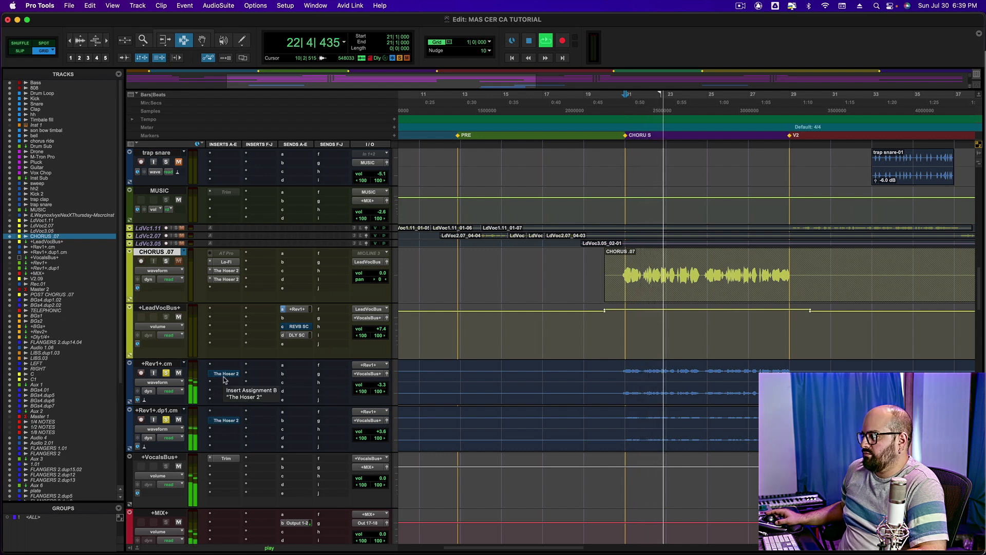
key("space")
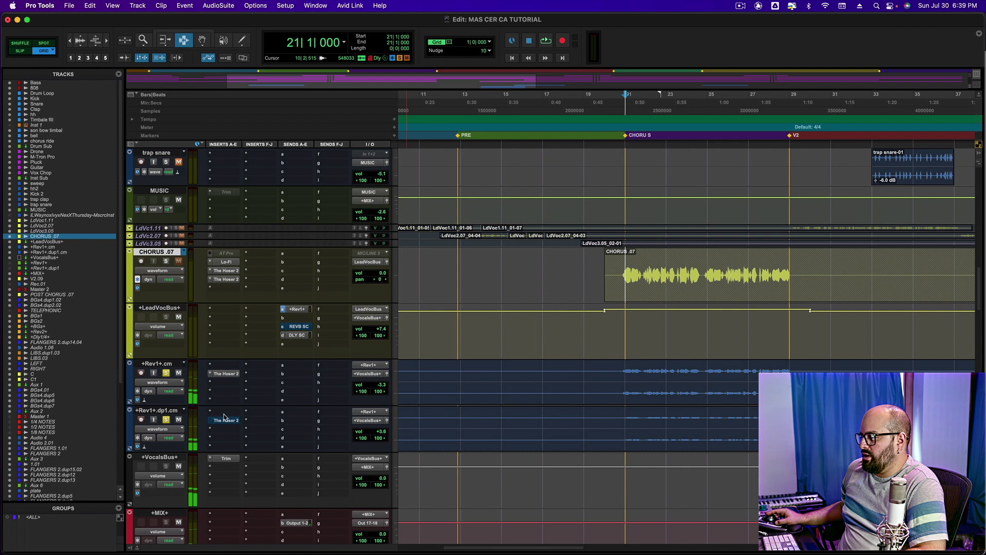
key("space")
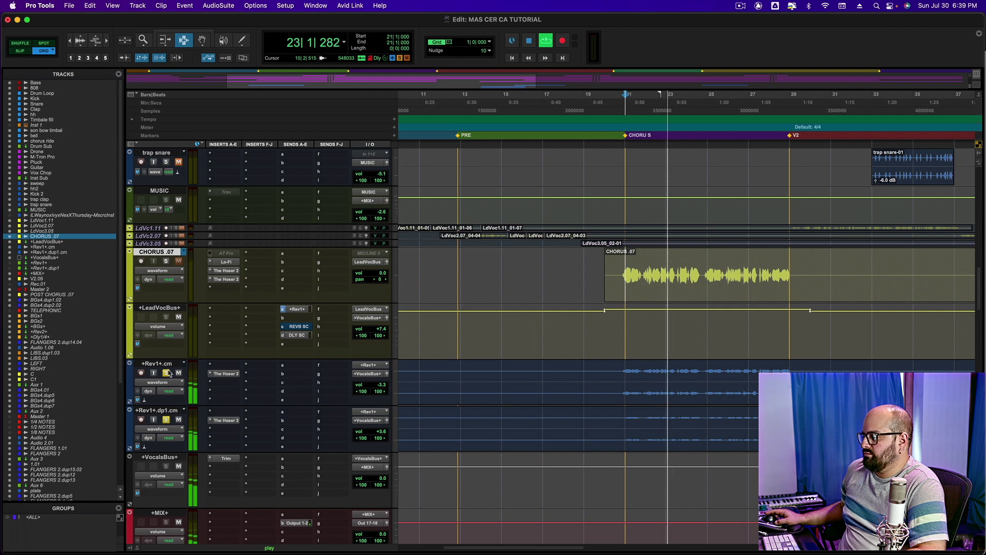
key("space")
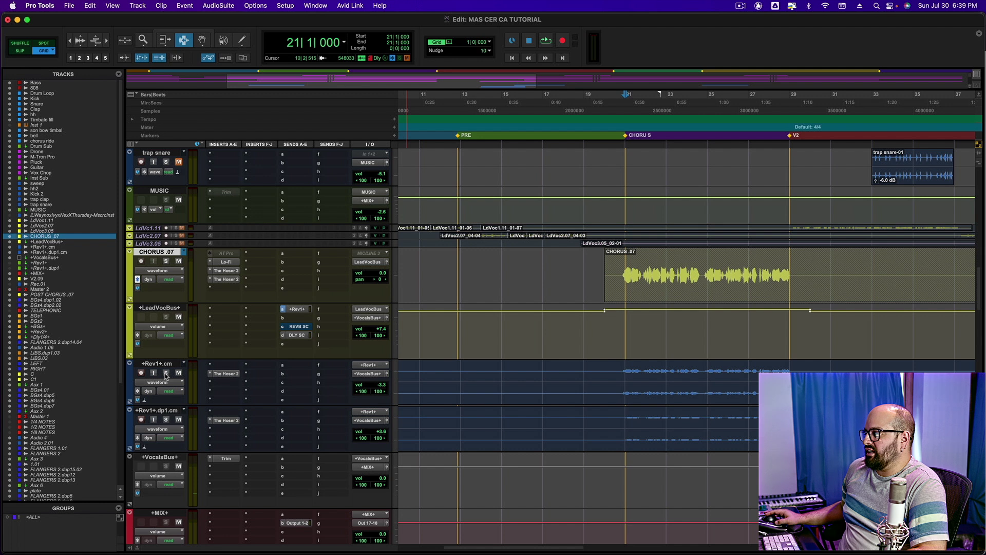
Unsolo +Rev1+.cm and +Rev1+.dp1.cm and audition them with the mix from bar 21.
key("space")
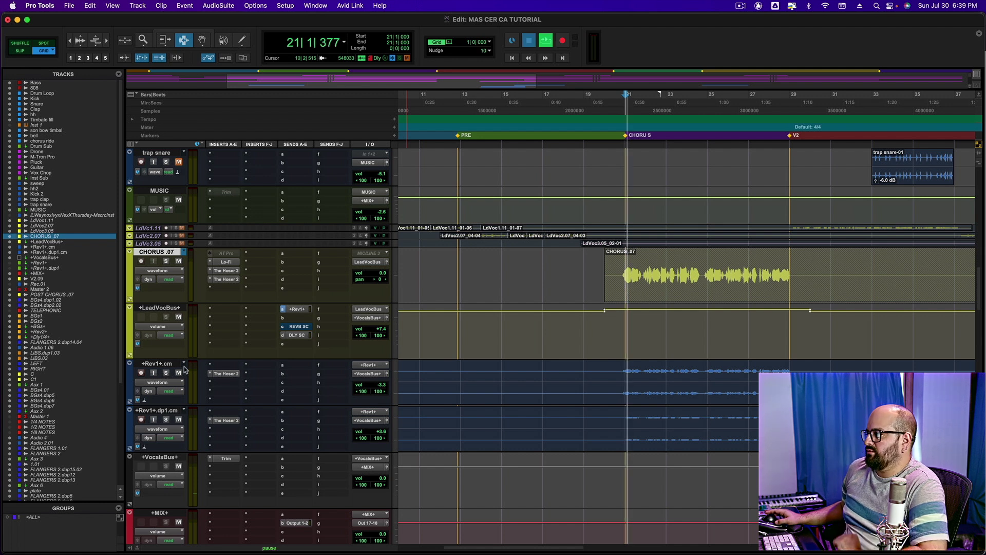